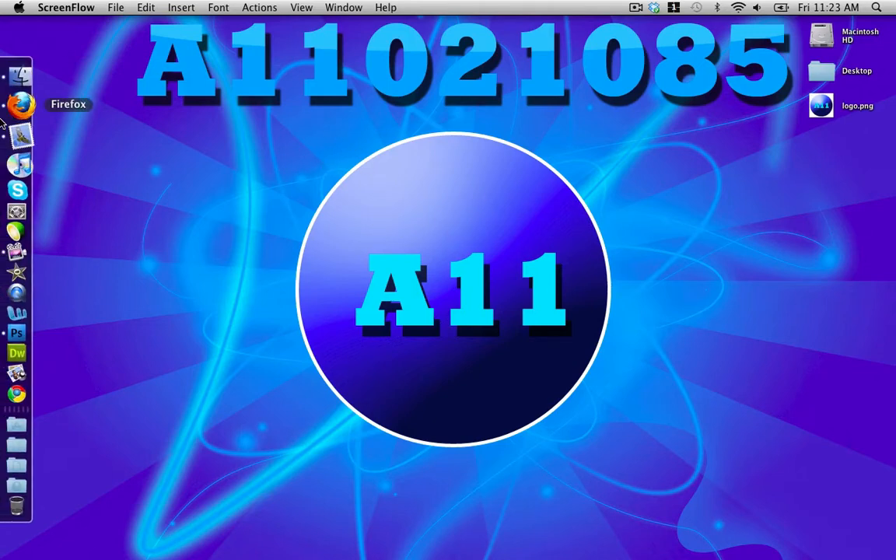
# - Switch to Firefox and view the Glow Brushes Part I download page on Brusheezy
pyautogui.click(16, 95)
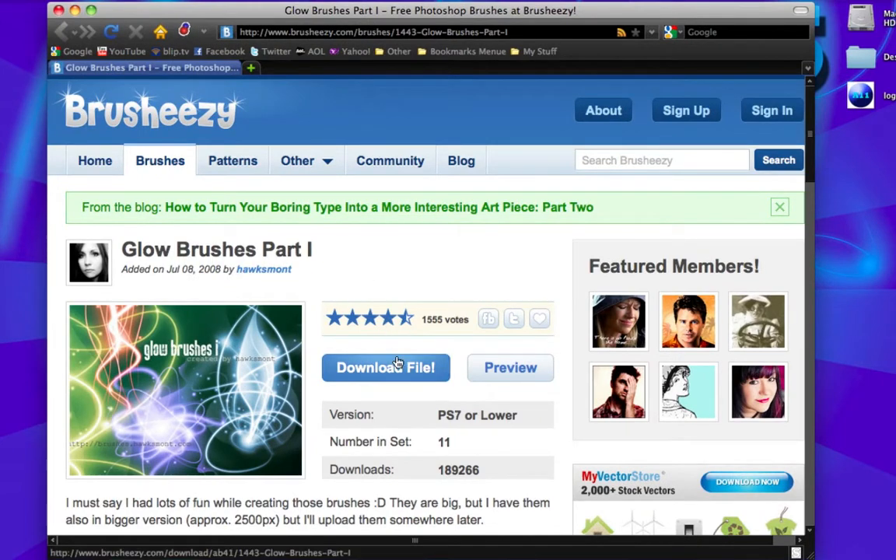
pyautogui.click(58, 10)
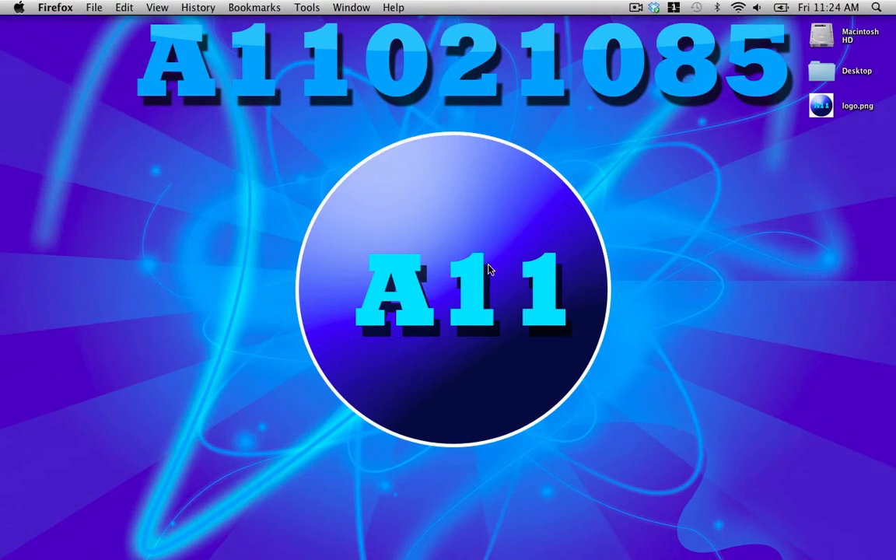
# - Find the video "How to make a simple logo in adobe photoshop." among the account's uploaded YouTube videos and view its page
pyautogui.click(17, 103)
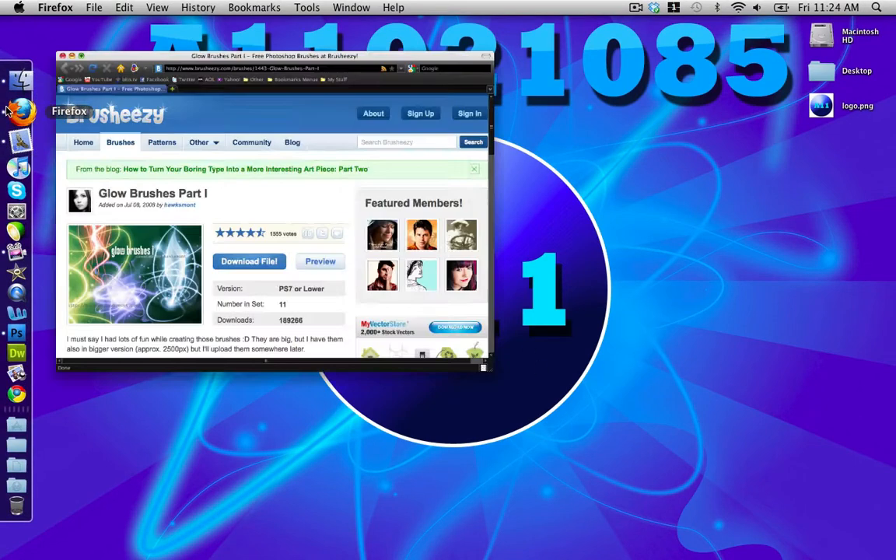
pyautogui.click(152, 65)
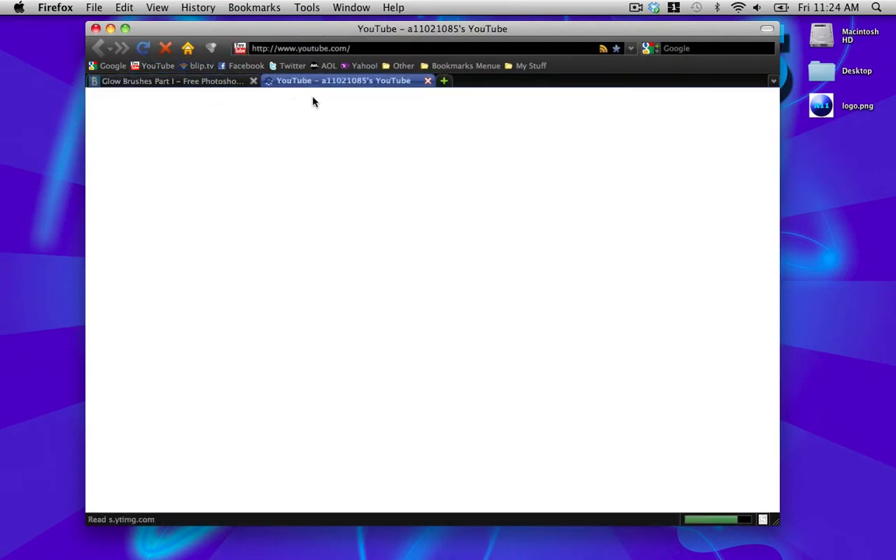
pyautogui.click(684, 108)
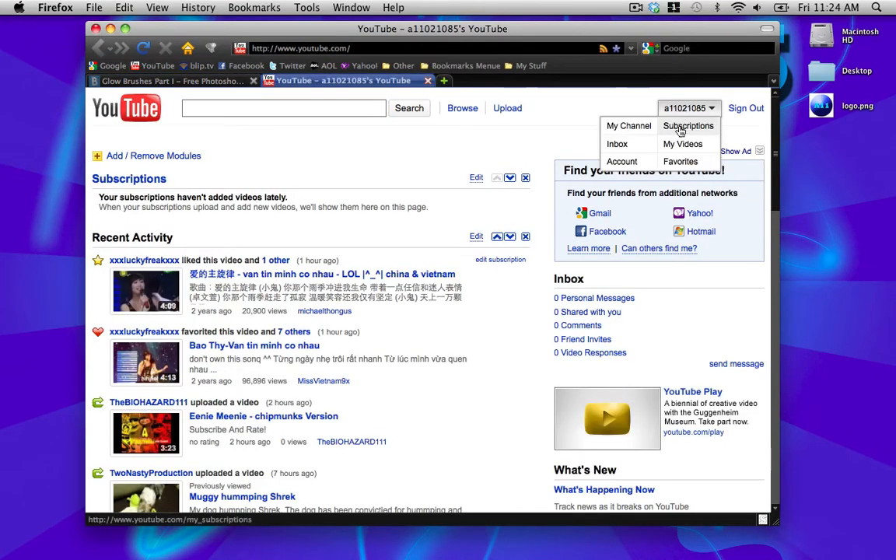
pyautogui.click(681, 144)
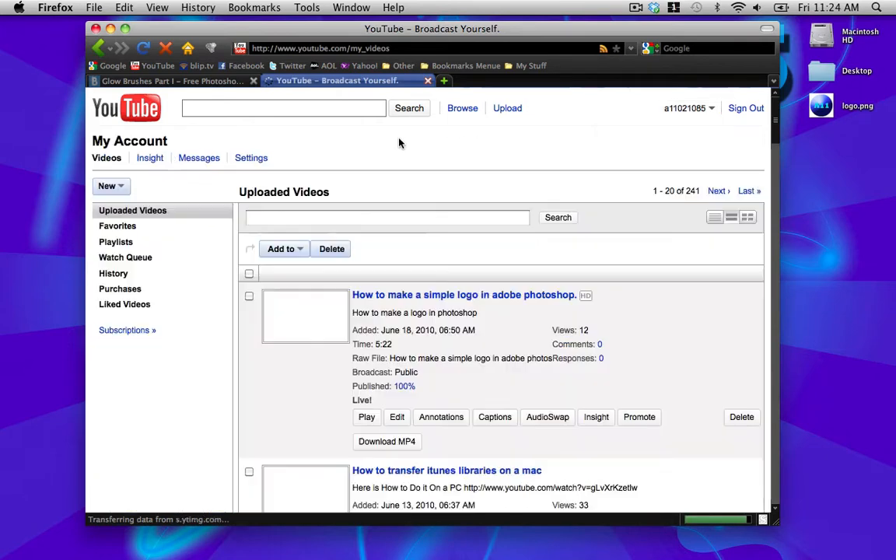
pyautogui.click(449, 296)
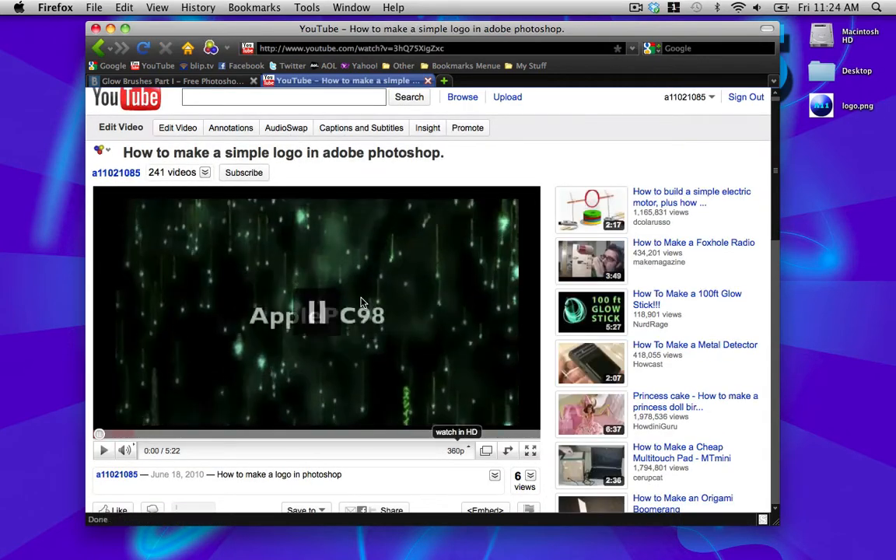
pyautogui.click(109, 29)
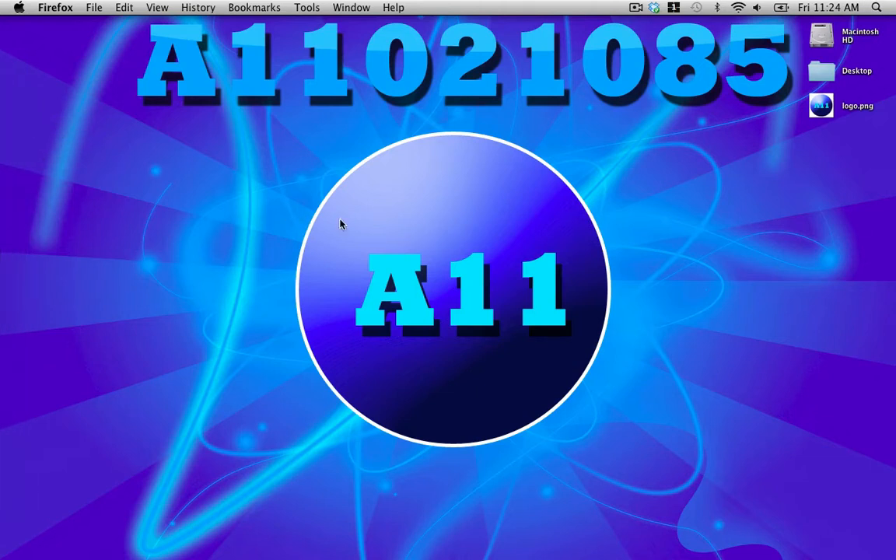
# - Switch to Photoshop and create a new white 1280 × 800 pixel RGB document at 72 pixels/inch named background
pyautogui.moveTo(2, 210)
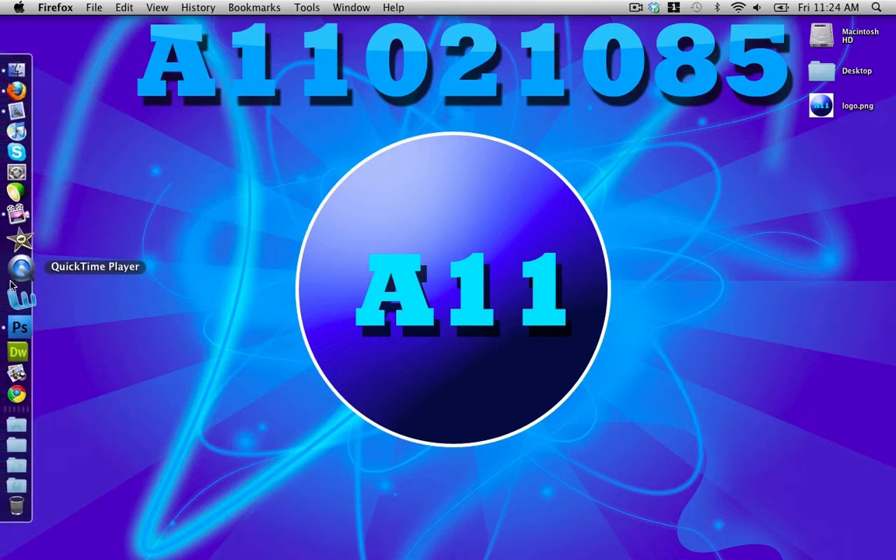
pyautogui.click(20, 314)
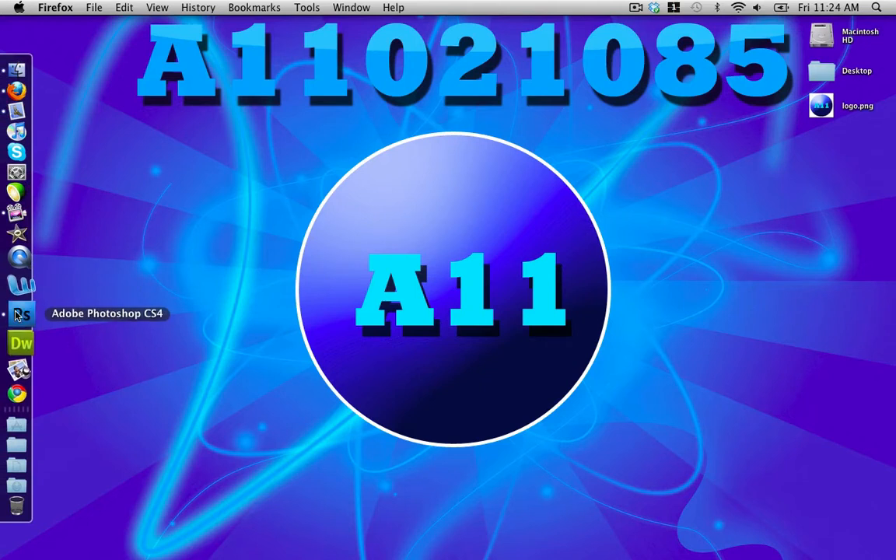
pyautogui.click(114, 7)
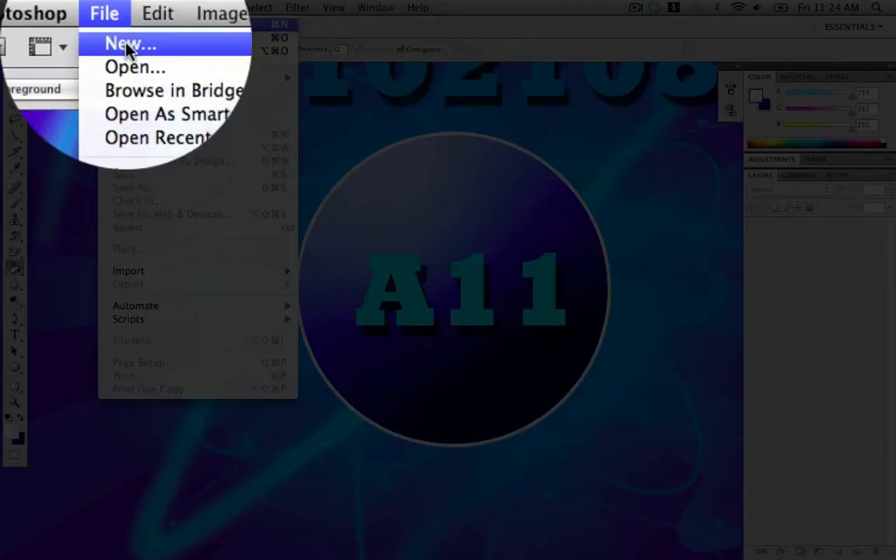
pyautogui.click(126, 23)
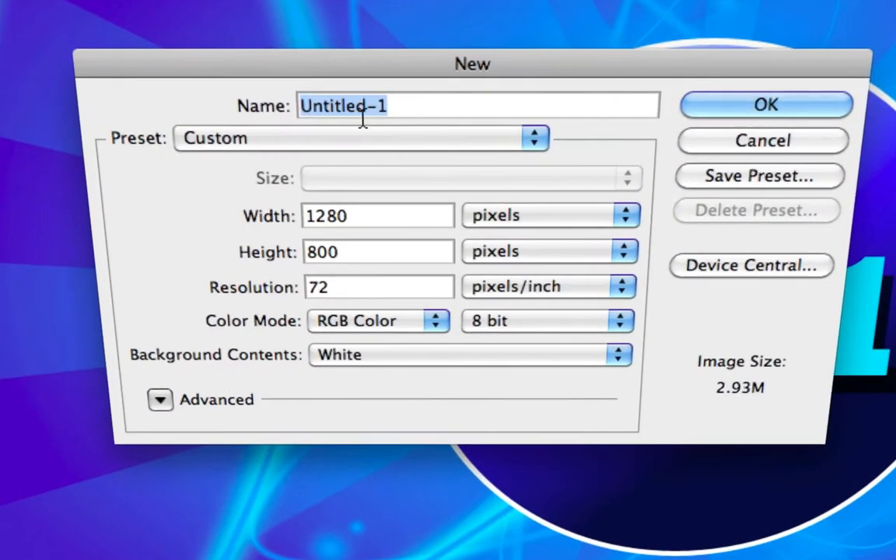
pyautogui.write('wal')
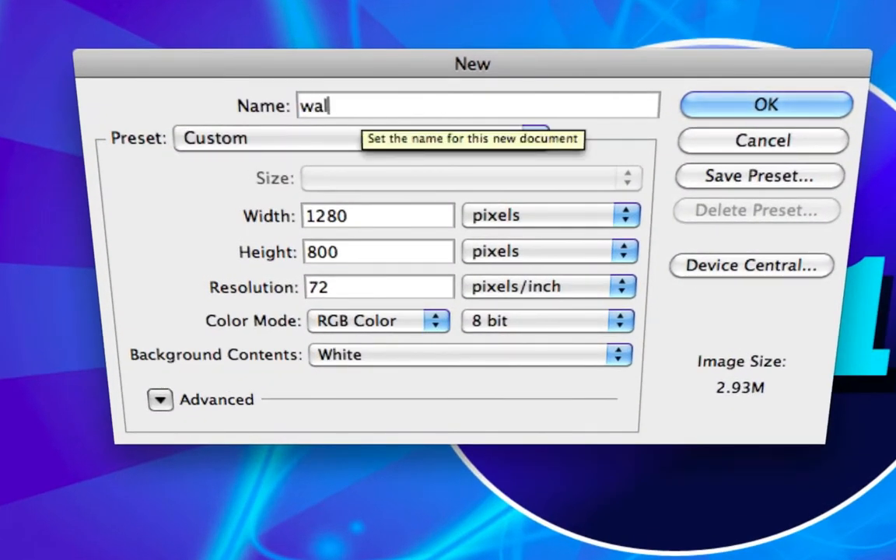
pyautogui.press('BackSpace')
pyautogui.press('BackSpace')
pyautogui.press('BackSpace')
pyautogui.write('background')
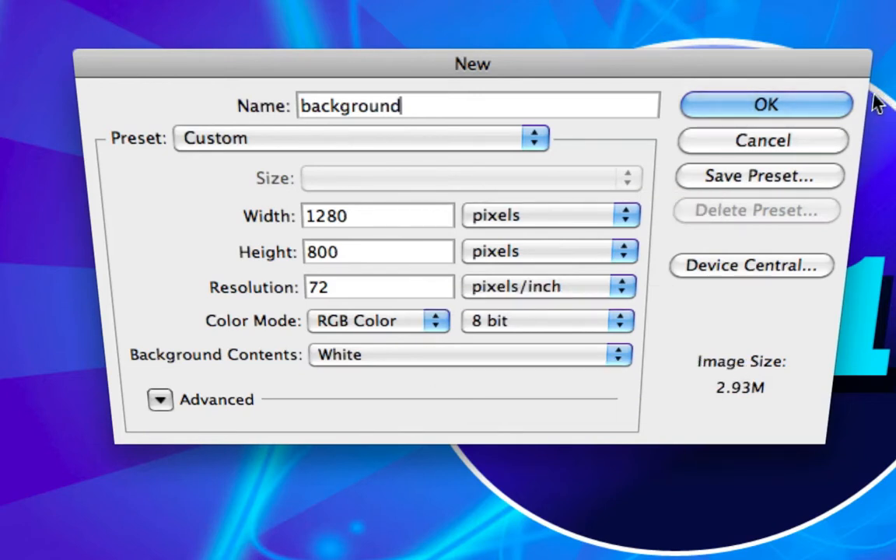
pyautogui.click(815, 104)
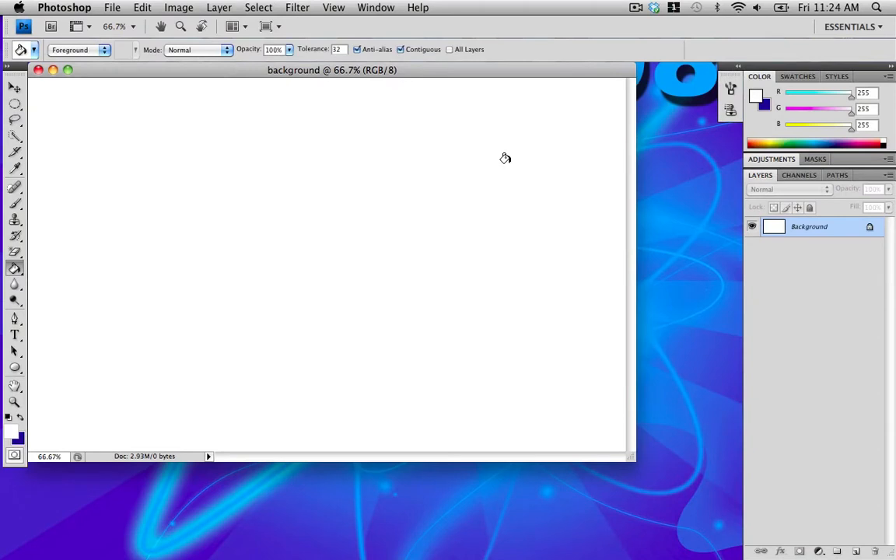
# - Add a new layer and set the foreground colour to light blue 00a2ff and the background colour to dark blue 001891
pyautogui.click(856, 550)
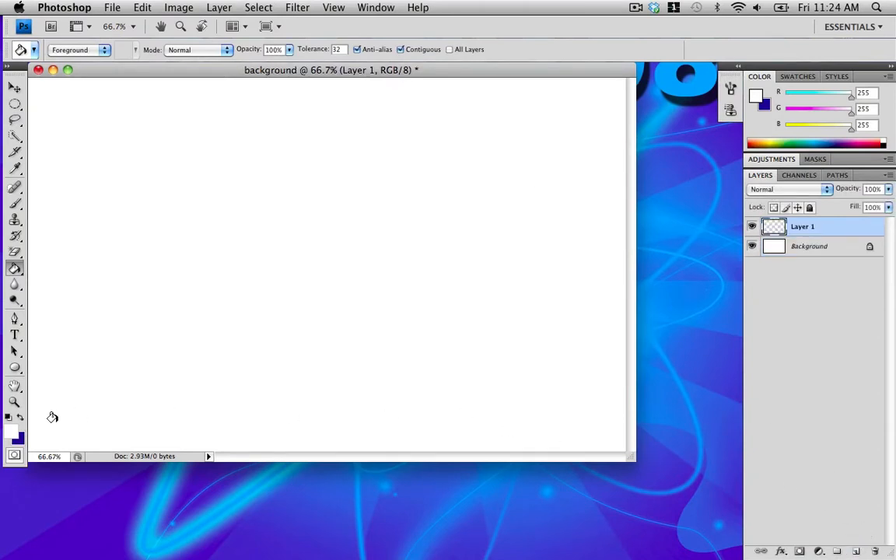
pyautogui.click(9, 433)
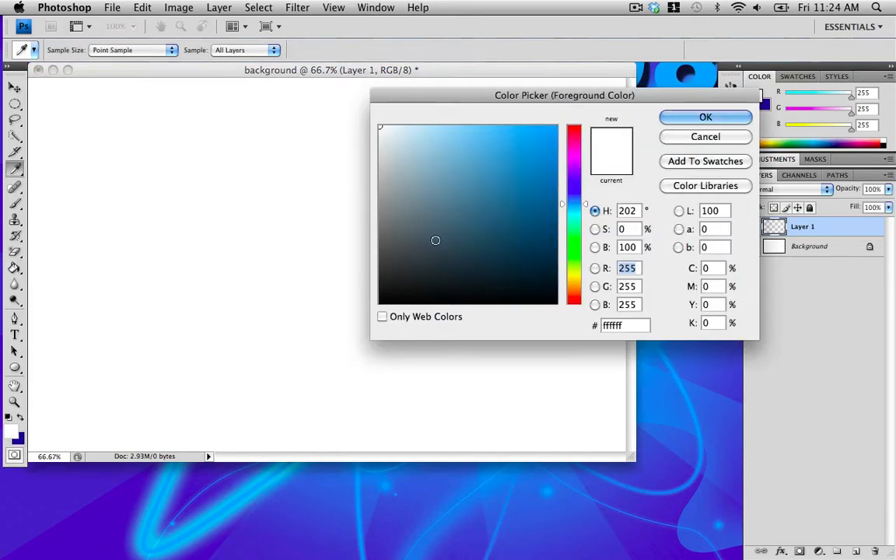
pyautogui.moveTo(434, 240); pyautogui.dragTo(572, 120)
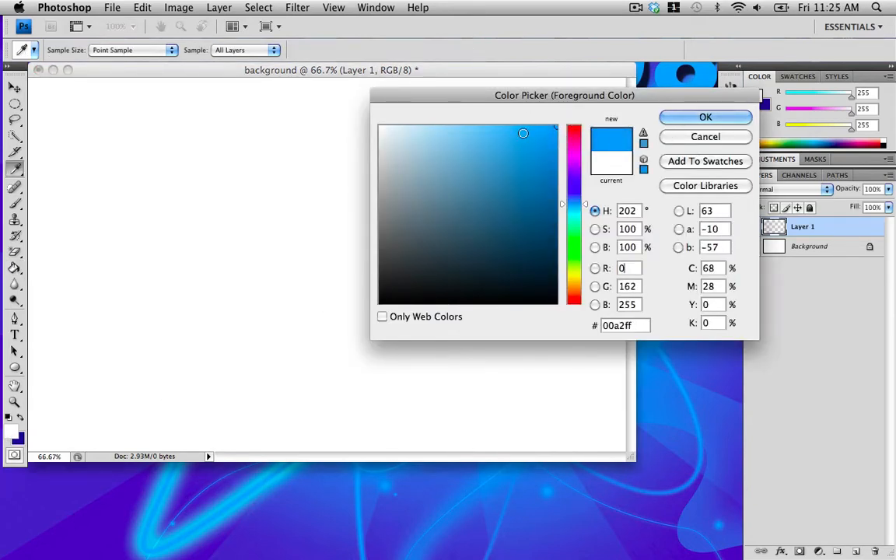
pyautogui.click(684, 117)
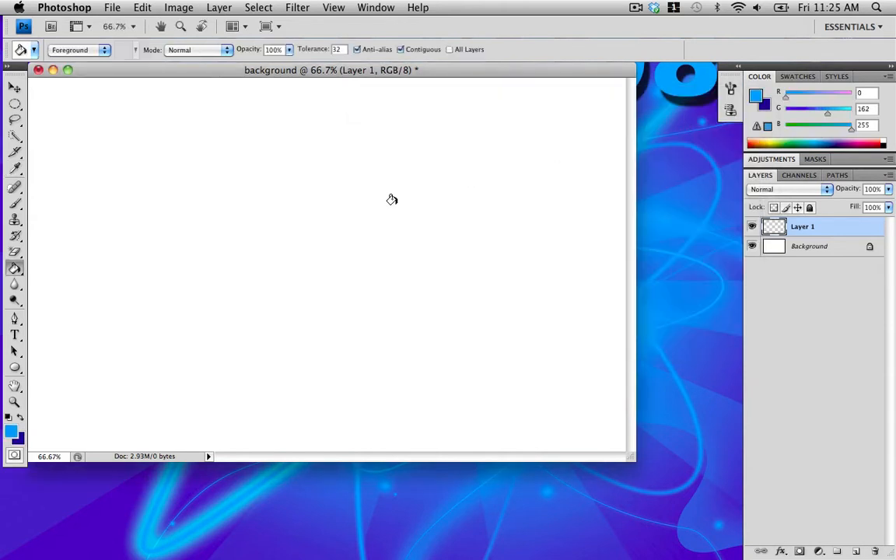
pyautogui.click(19, 439)
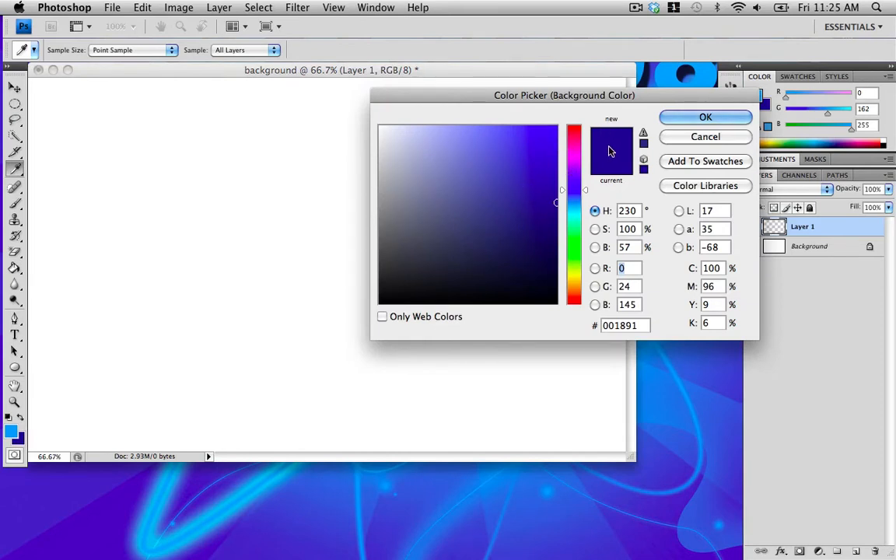
pyautogui.click(681, 118)
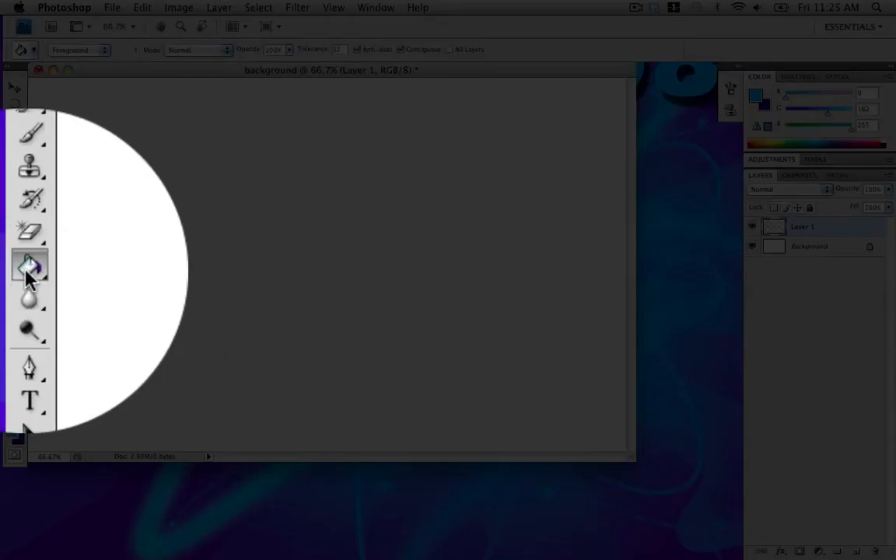
# - Fill the new layer with a vertical linear gradient running from light blue at the canvas top to dark blue at its bottom
pyautogui.moveTo(27, 274); pyautogui.dragTo(116, 278)
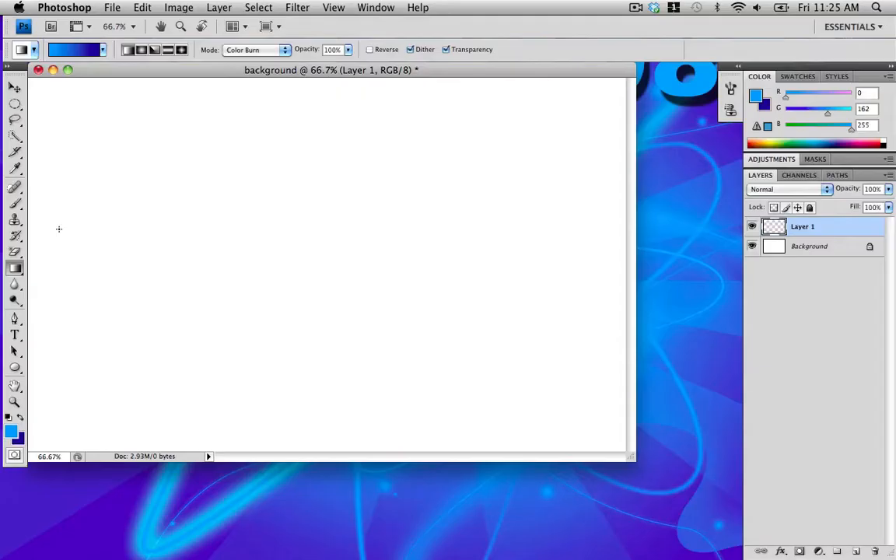
pyautogui.click(78, 51)
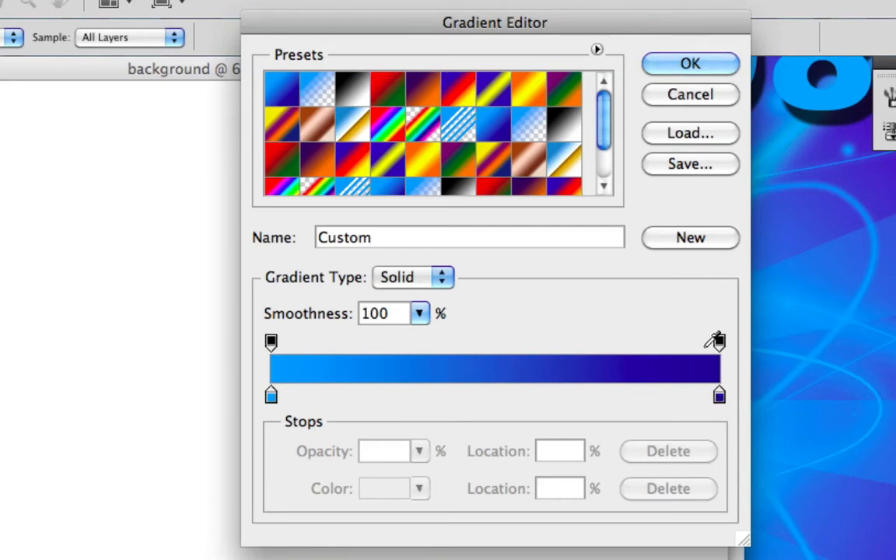
pyautogui.click(692, 64)
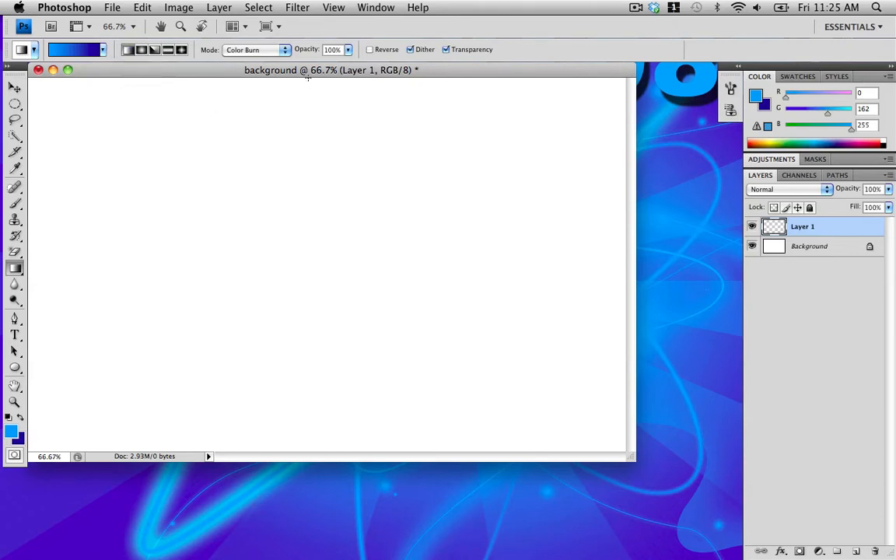
pyautogui.moveTo(307, 81); pyautogui.dragTo(320, 440)
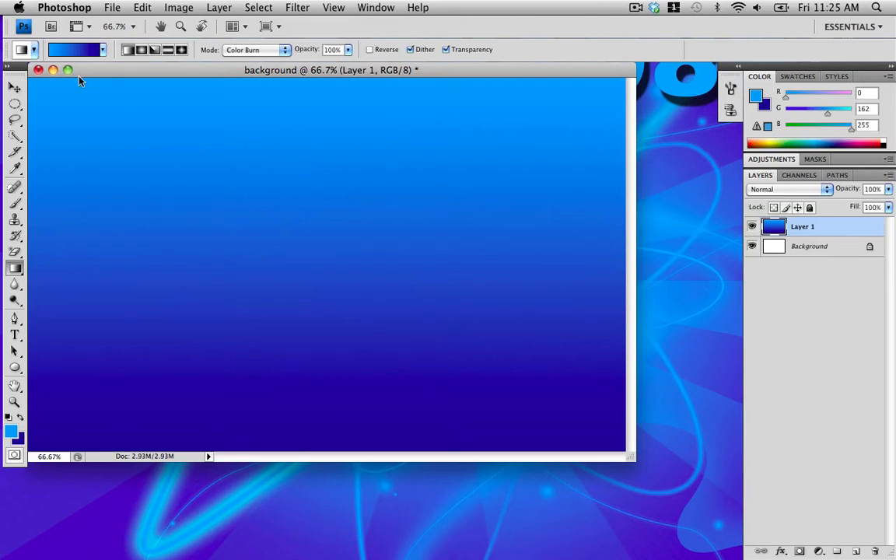
pyautogui.click(53, 70)
pyautogui.click(160, 162)
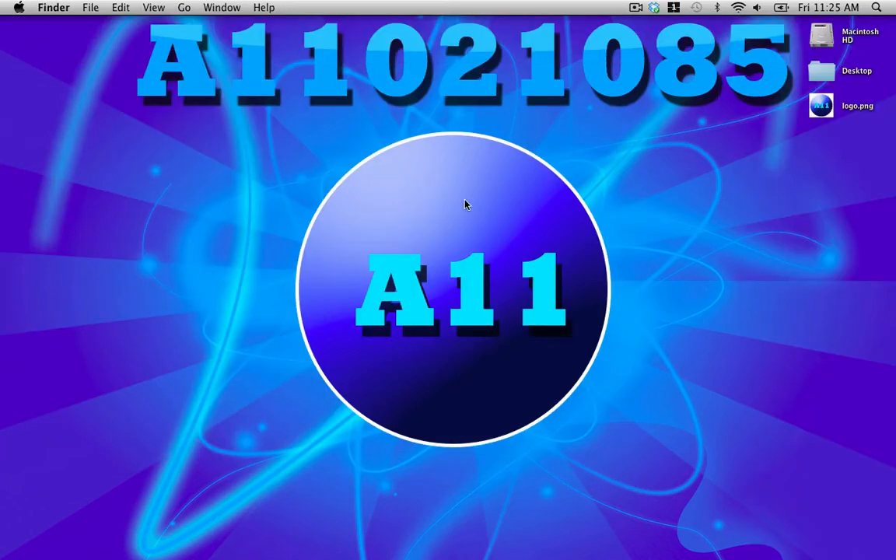
pyautogui.press('F3')
pyautogui.click(515, 495)
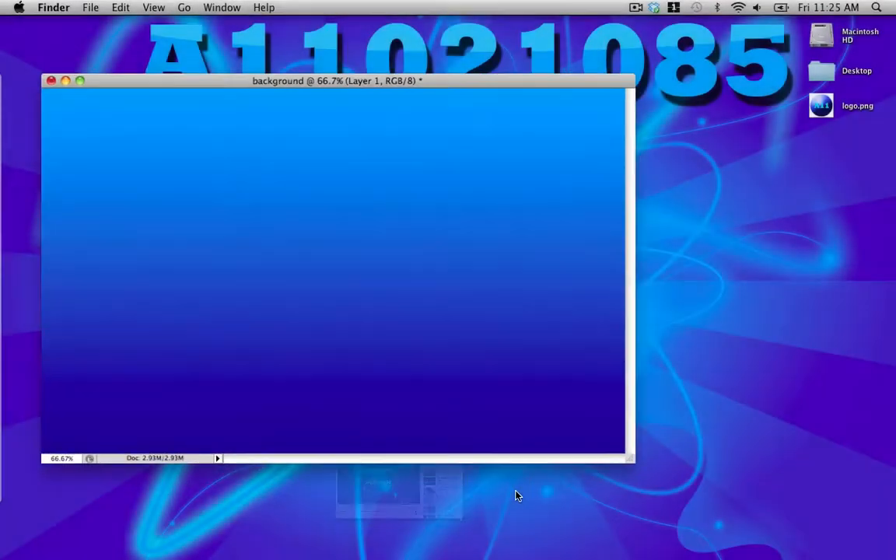
# - Apply the Wave distortion to the gradient layer with Square type, 5 generators, wavelength 120–121, amplitude 5–35, 100% scale and Repeat Edge Pixels
pyautogui.click(297, 8)
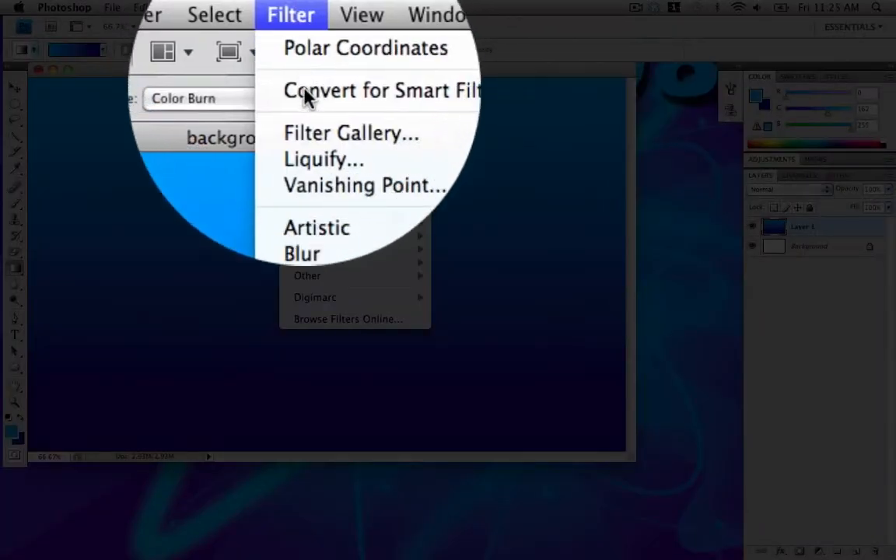
pyautogui.moveTo(311, 155)
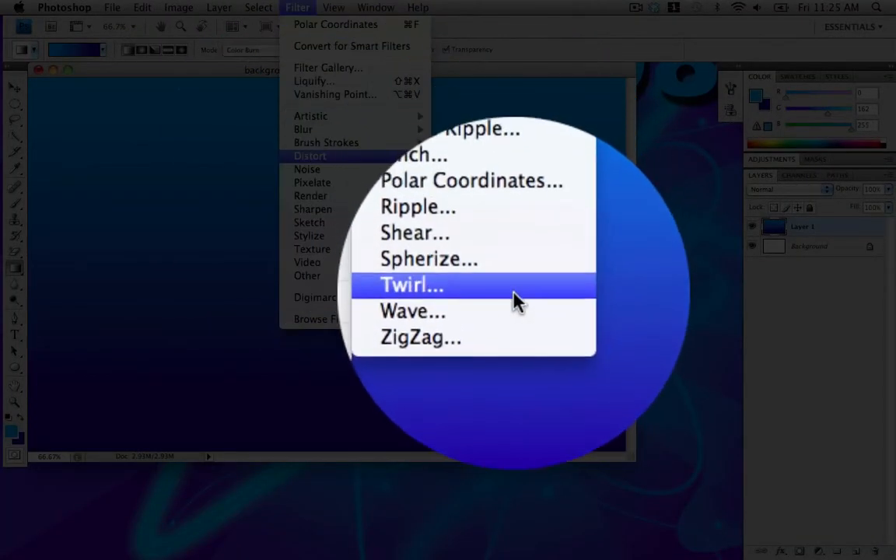
pyautogui.click(518, 305)
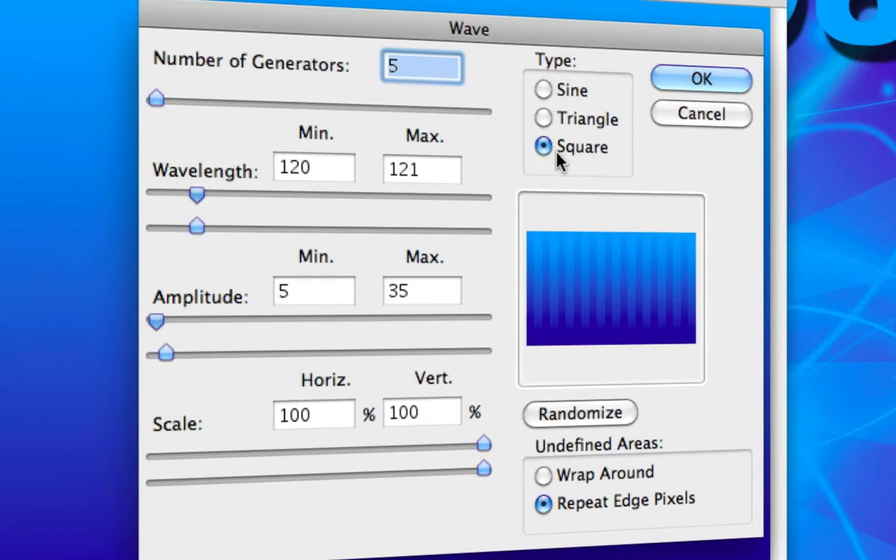
pyautogui.click(700, 80)
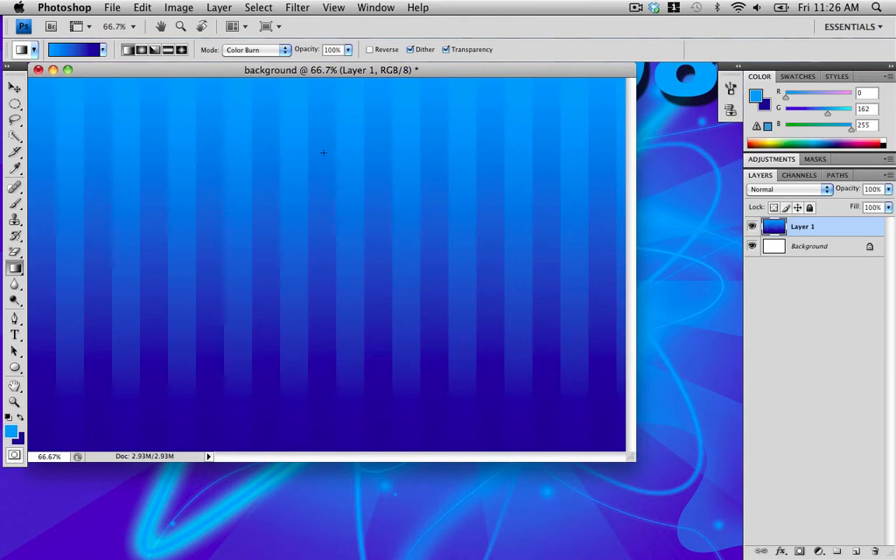
# - Apply the Polar Coordinates distortion to the striped layer using Rectangular to Polar
pyautogui.click(297, 7)
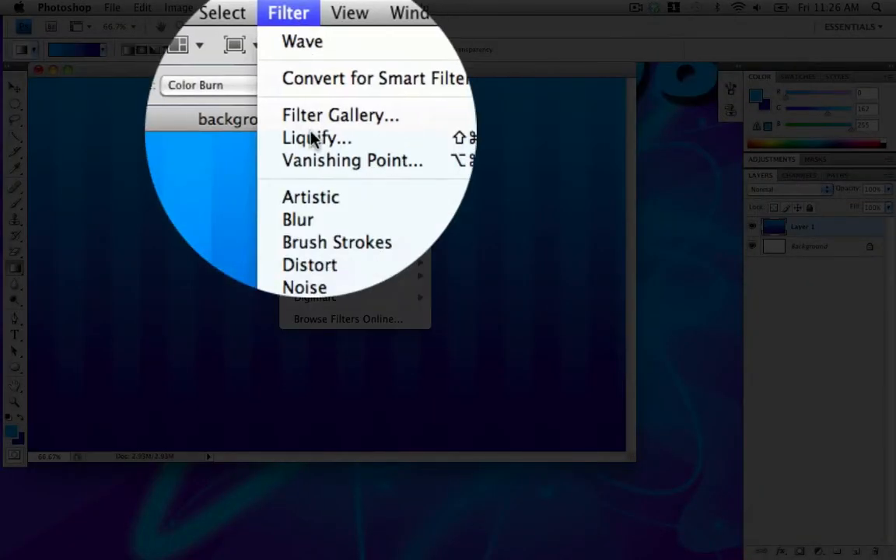
pyautogui.moveTo(315, 143)
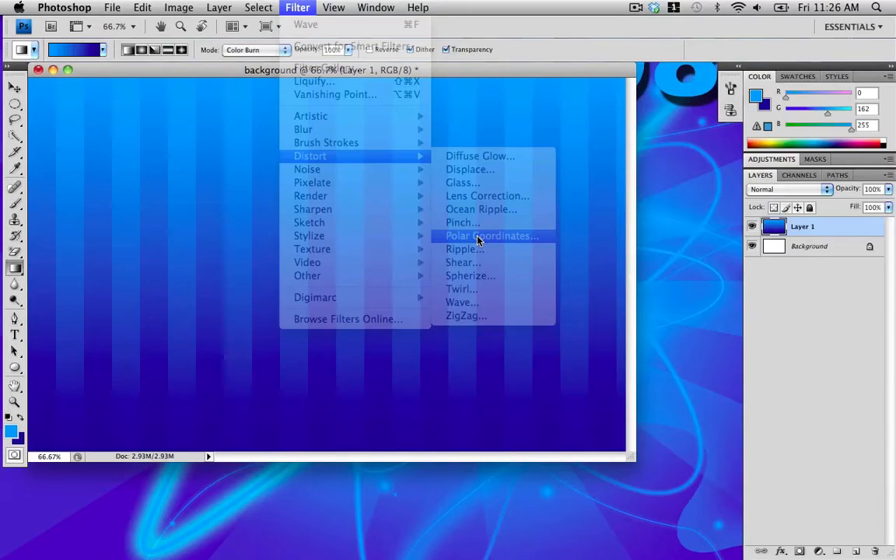
pyautogui.click(477, 235)
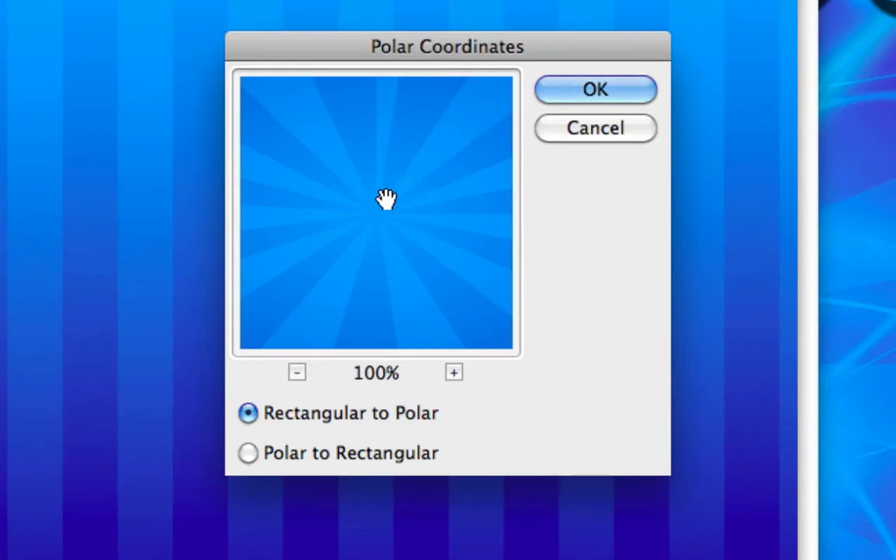
pyautogui.click(595, 101)
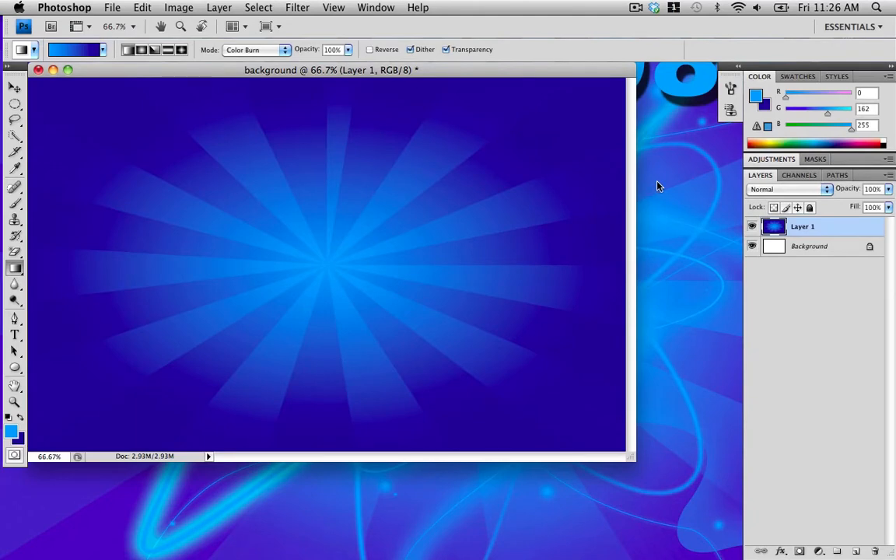
pyautogui.click(53, 70)
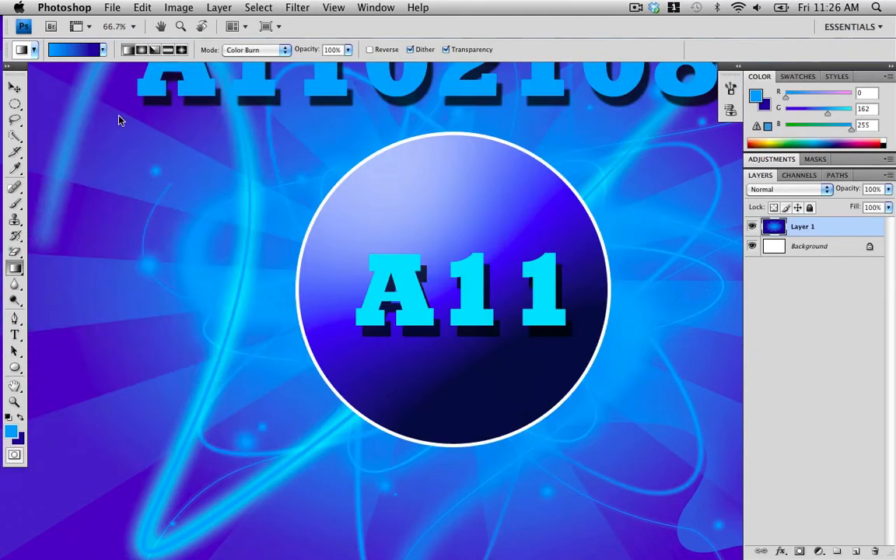
pyautogui.click(154, 192)
pyautogui.click(823, 107)
pyautogui.click(783, 128)
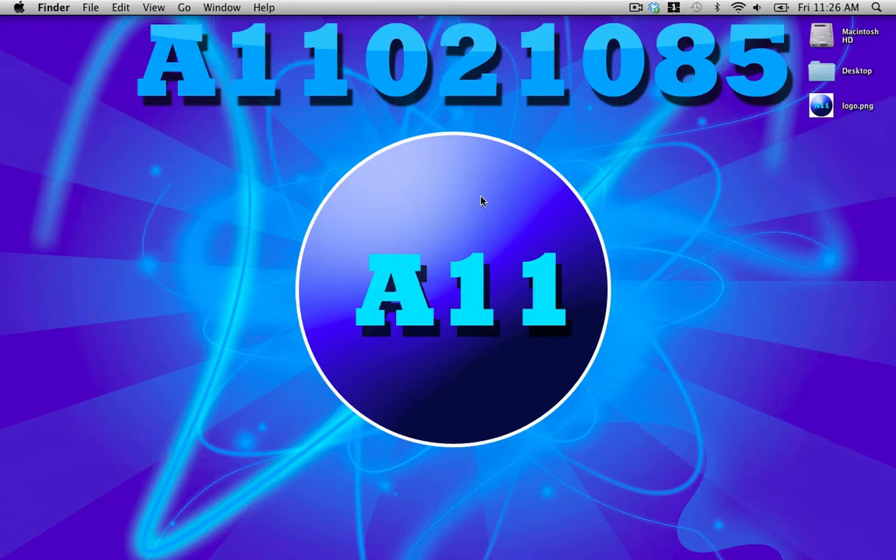
pyautogui.press('F3')
pyautogui.click(530, 470)
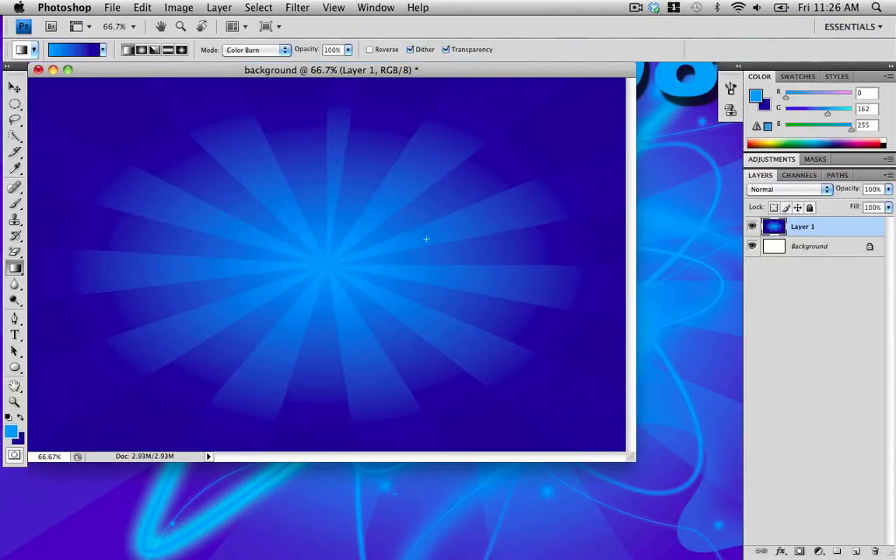
# - Open logo.png from the desktop in Photoshop, alongside the background document
pyautogui.click(52, 71)
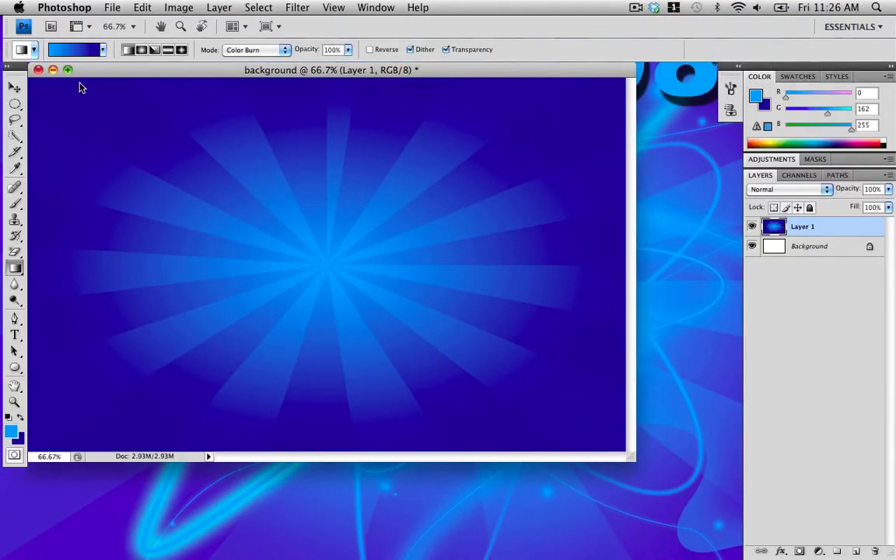
pyautogui.click(499, 180)
pyautogui.moveTo(822, 95); pyautogui.dragTo(12, 317)
pyautogui.click(20, 314)
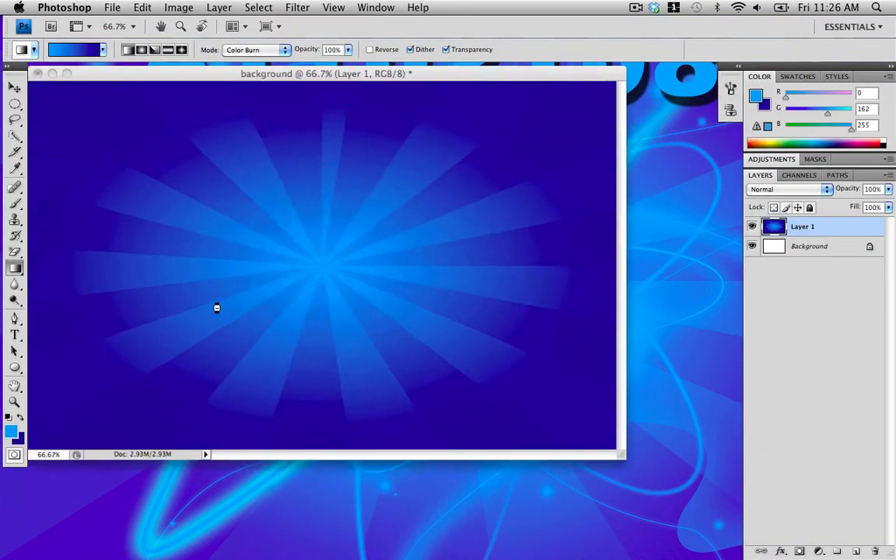
pyautogui.moveTo(228, 84); pyautogui.dragTo(303, 168)
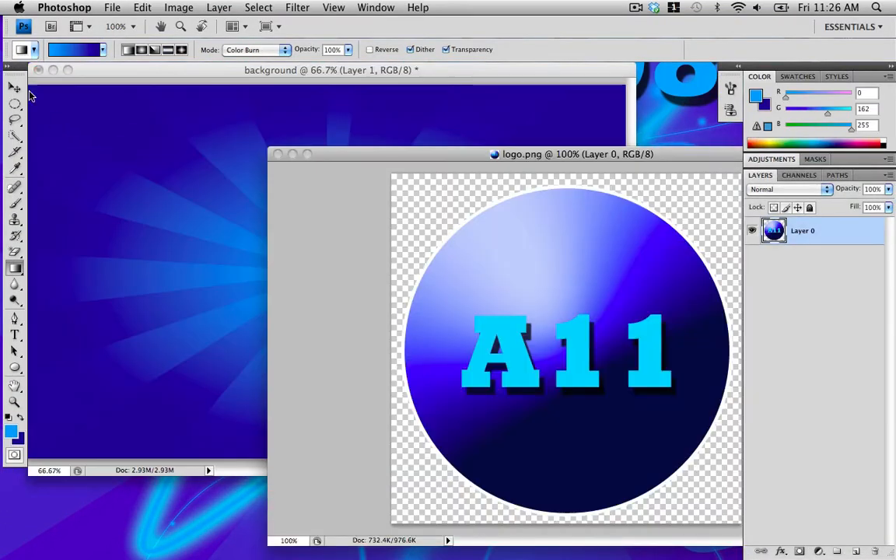
# - Copy the A11 logo into the background document, nudge it to the centre of the sunburst and close logo.png
pyautogui.click(15, 86)
pyautogui.moveTo(488, 297); pyautogui.dragTo(297, 268)
pyautogui.press('Right')
pyautogui.press('Right')
pyautogui.press('Right')
pyautogui.press('Right')
pyautogui.press('Right')
pyautogui.press('Right')
pyautogui.press('Right')
pyautogui.press('Right')
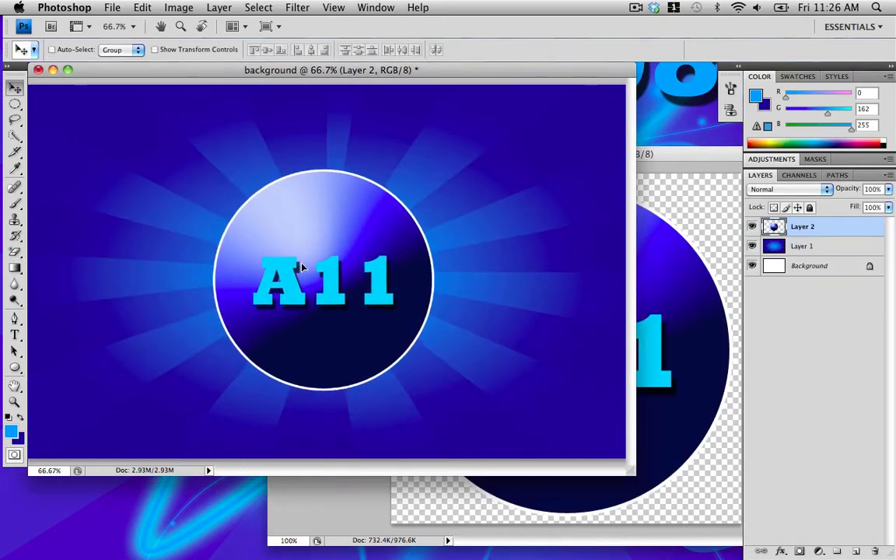
pyautogui.click(655, 230)
pyautogui.click(274, 155)
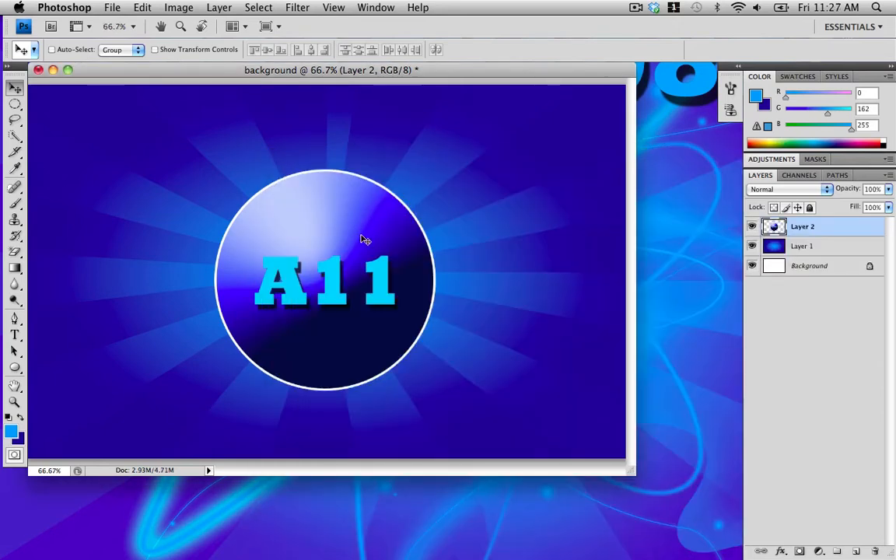
pyautogui.click(54, 70)
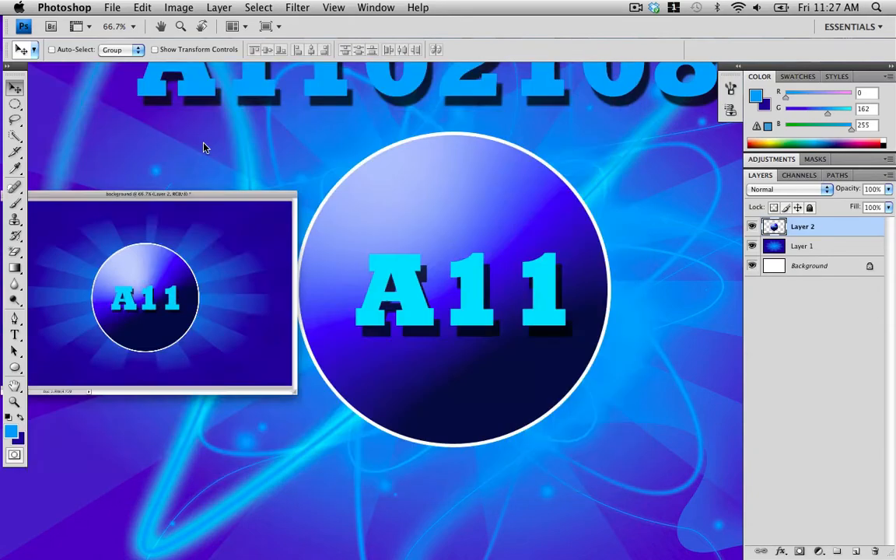
pyautogui.click(521, 172)
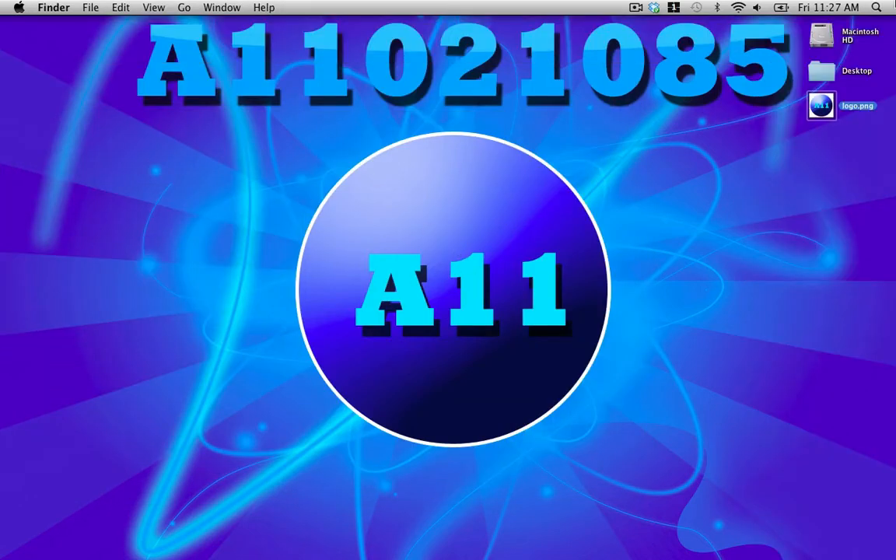
pyautogui.moveTo(894, 2)
pyautogui.click(537, 486)
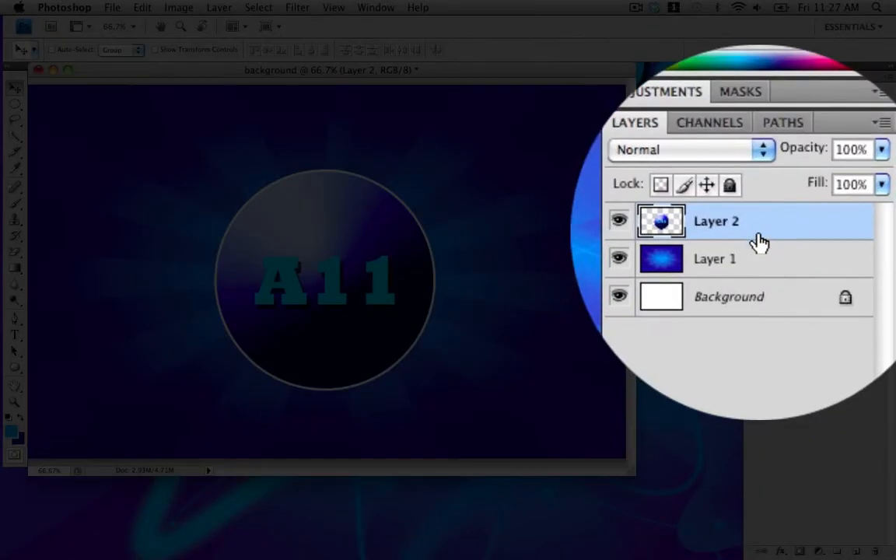
# - Add a new empty layer between the sunburst layer and the logo layer and make it active
pyautogui.click(736, 251)
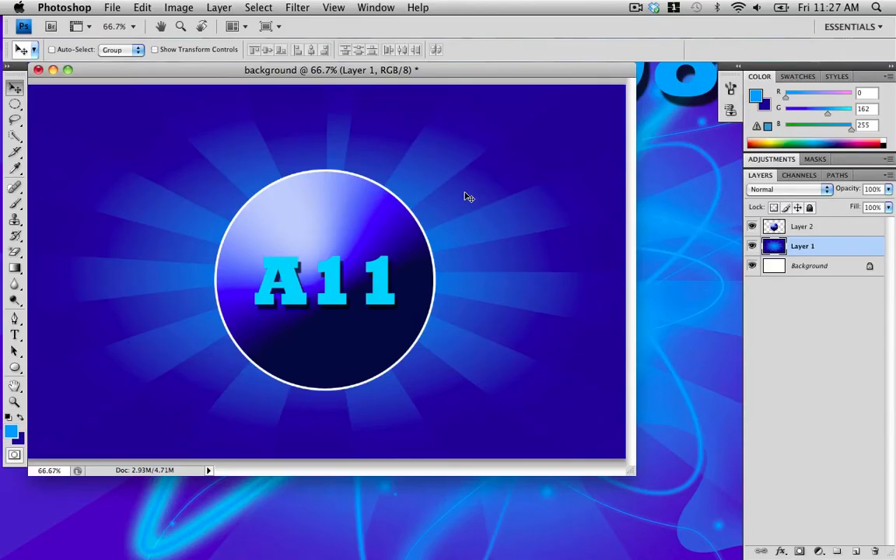
pyautogui.click(855, 551)
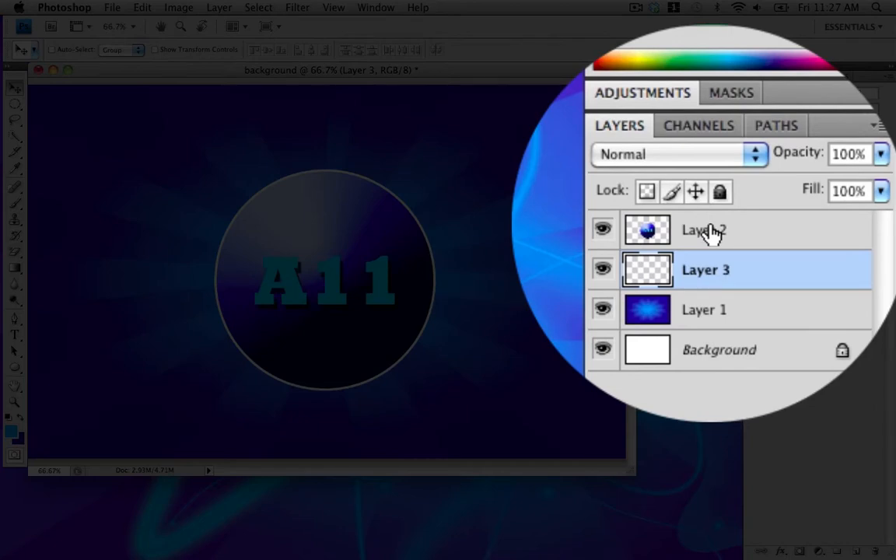
pyautogui.click(710, 231)
pyautogui.click(804, 245)
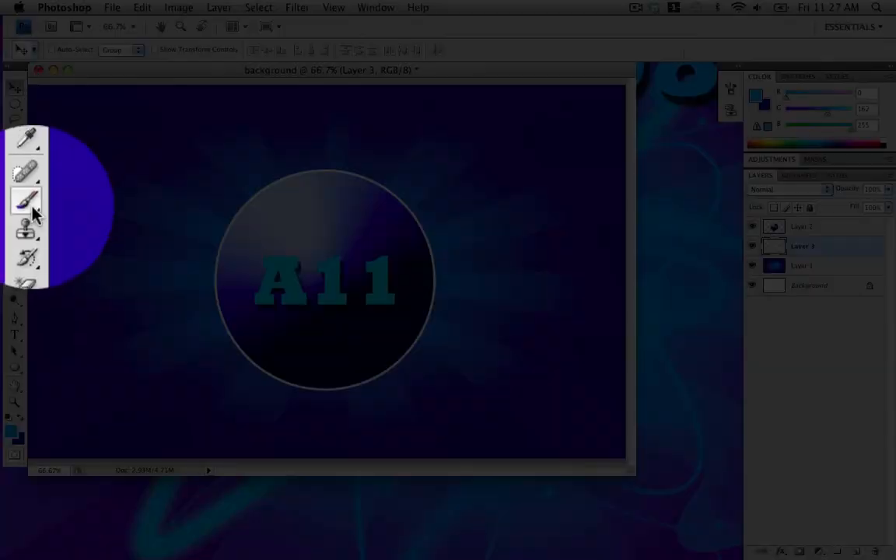
# - Choose the swirling 1196 px glow brush for the Brush tool
pyautogui.click(15, 203)
pyautogui.click(92, 49)
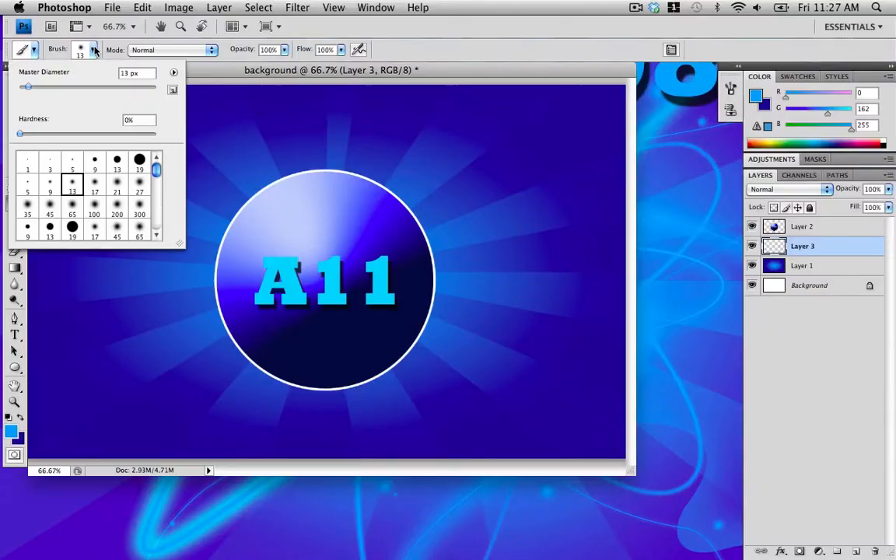
pyautogui.moveTo(158, 175); pyautogui.dragTo(158, 196)
pyautogui.scroll(-3, 158, 196)
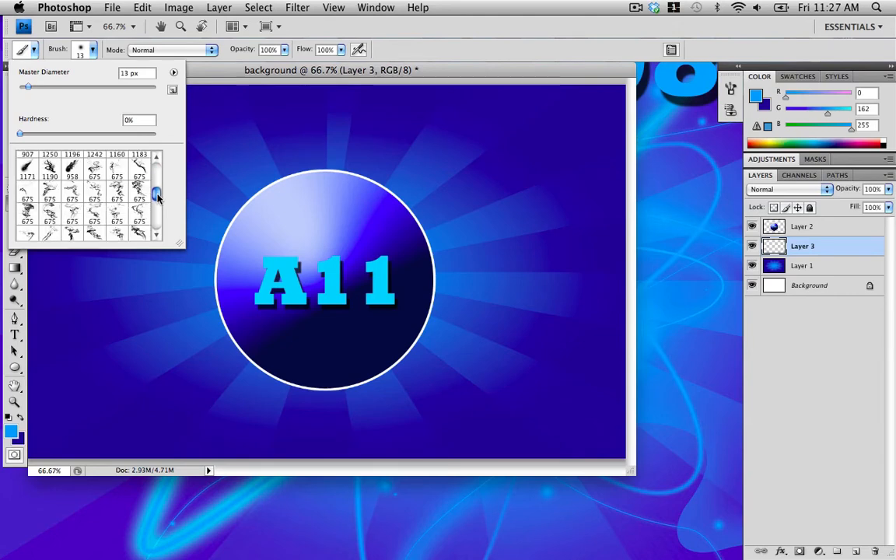
pyautogui.scroll(-1, 158, 196)
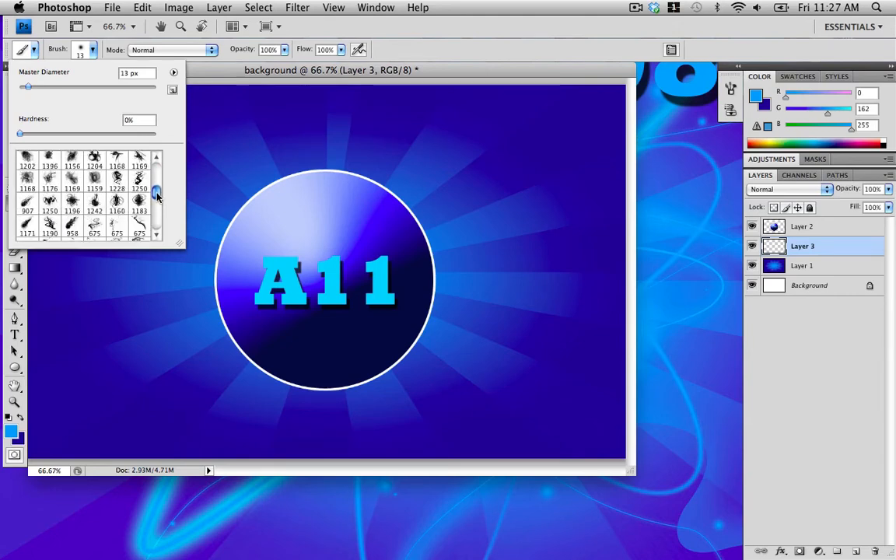
pyautogui.click(70, 203)
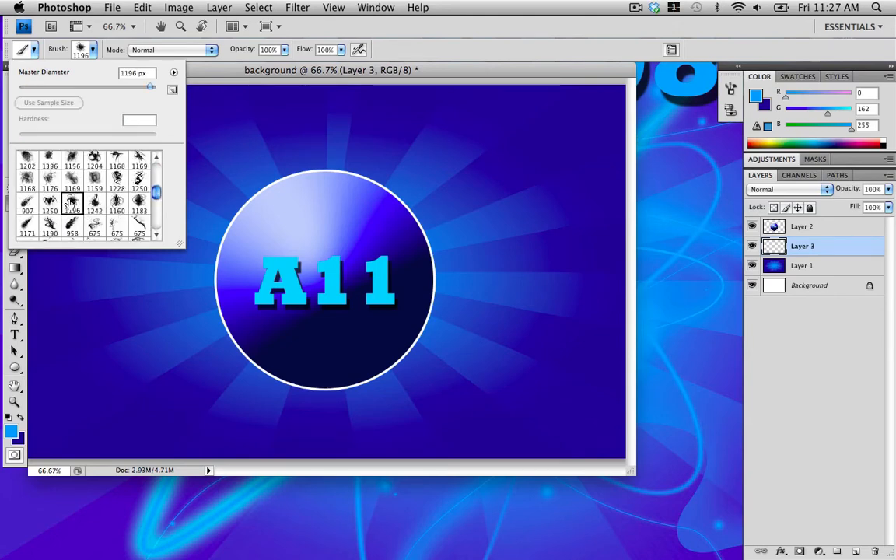
pyautogui.click(237, 73)
# - Switch to Firefox to look at the Glow Brushes Part I download page on Brusheezy, and minimise the browser
pyautogui.press('F9')
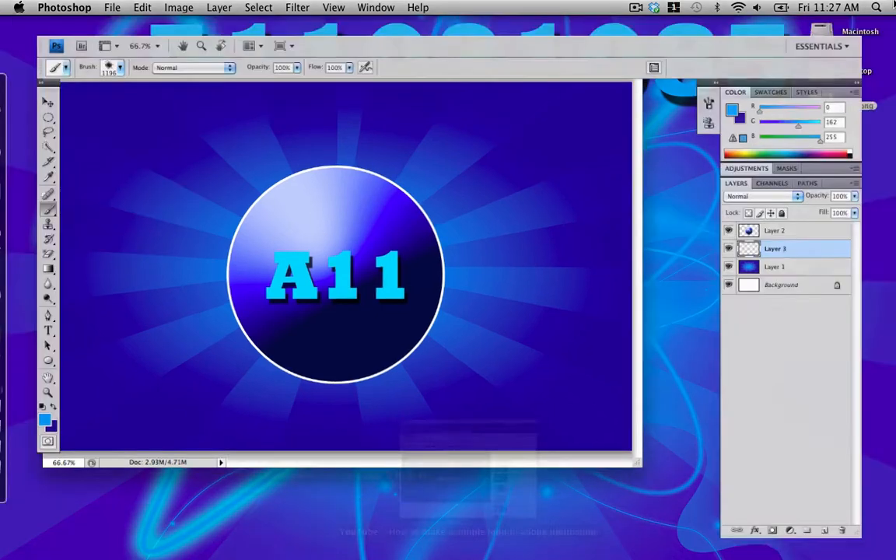
pyautogui.click(509, 448)
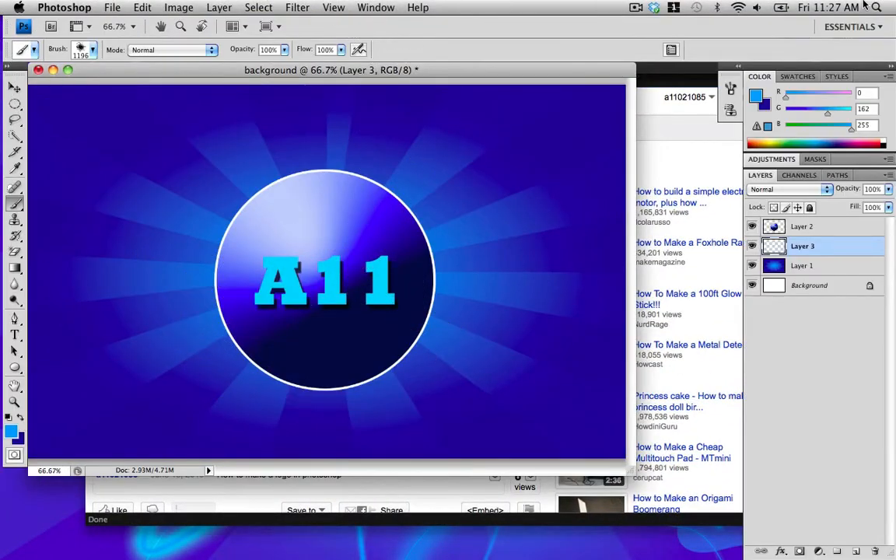
pyautogui.press('F9')
pyautogui.click(572, 117)
pyautogui.click(173, 82)
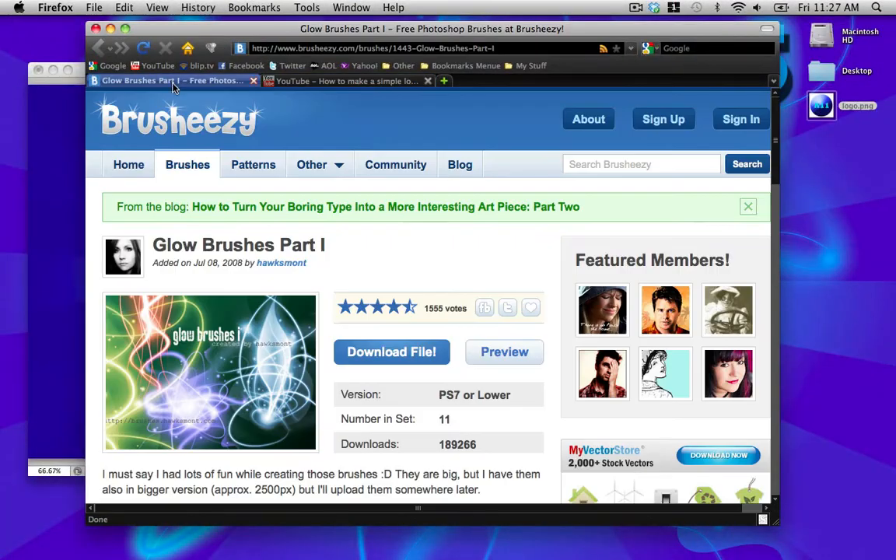
pyautogui.click(111, 28)
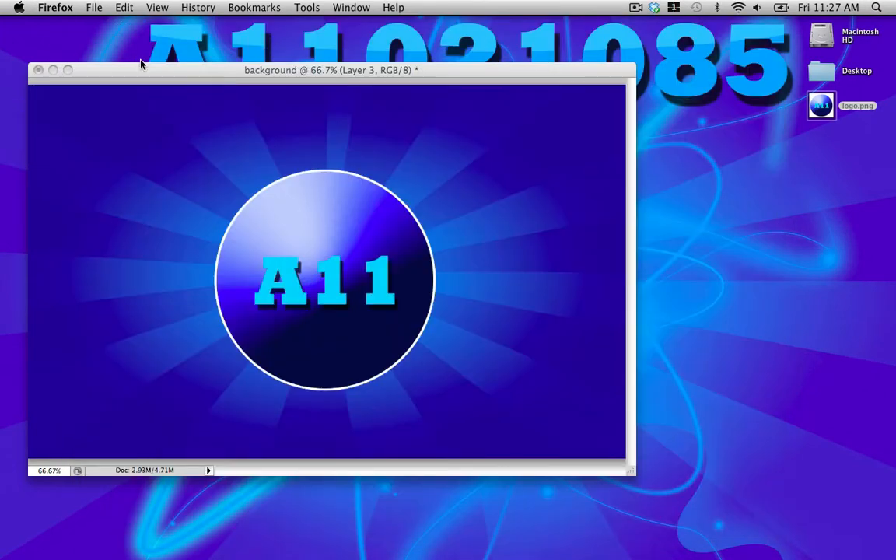
# - Return to Photoshop and stamp the glow brush once in light blue around the logo on the new layer
pyautogui.click(140, 65)
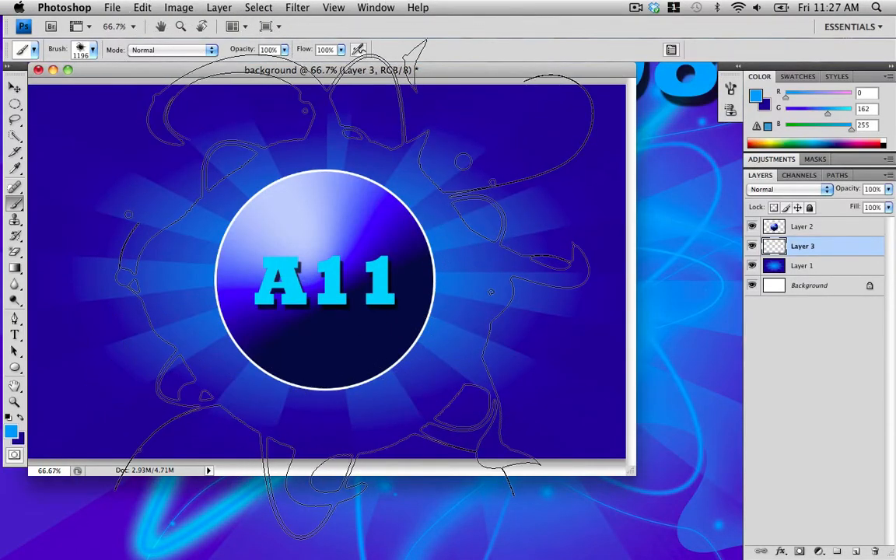
pyautogui.click(354, 288)
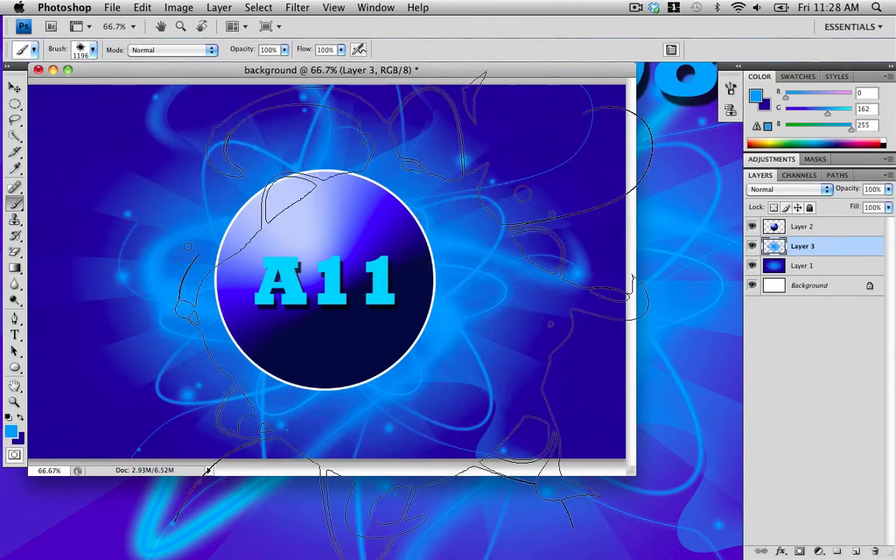
# - Add the text A11021085 in Rockwell Extra Bold, 150 pt, light blue, as the topmost layer and position it above the logo circle
pyautogui.click(828, 232)
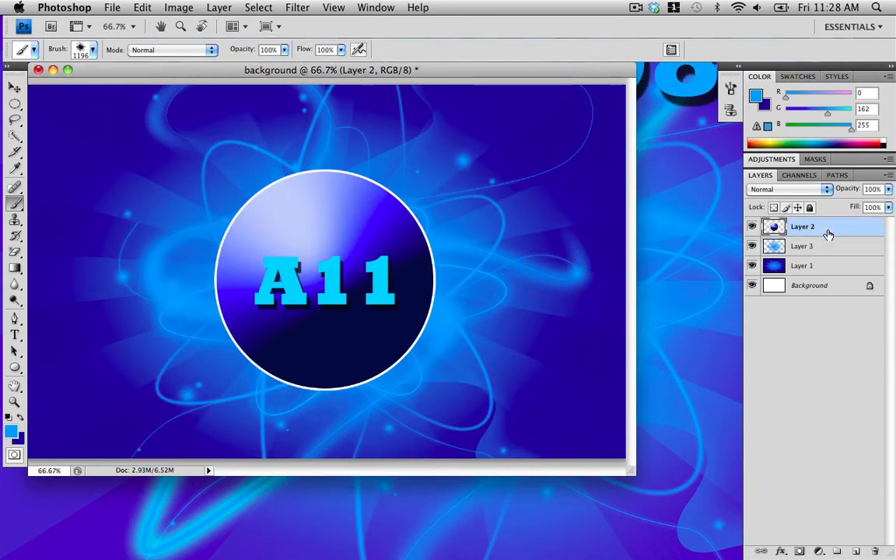
pyautogui.click(855, 551)
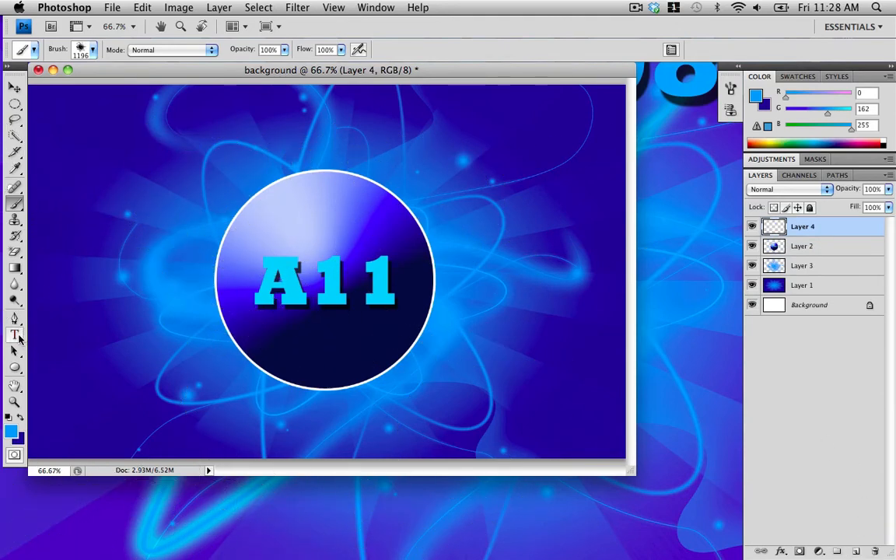
pyautogui.click(15, 335)
pyautogui.click(128, 362)
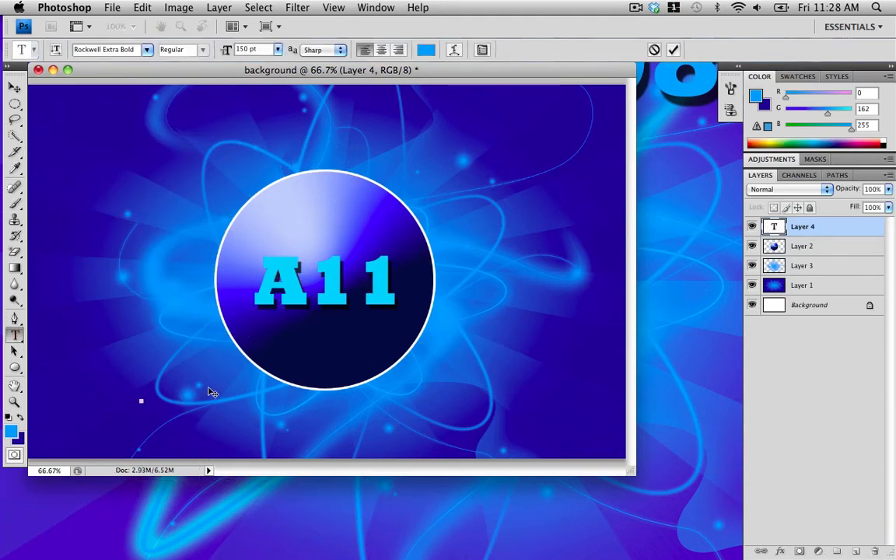
pyautogui.write('A1102')
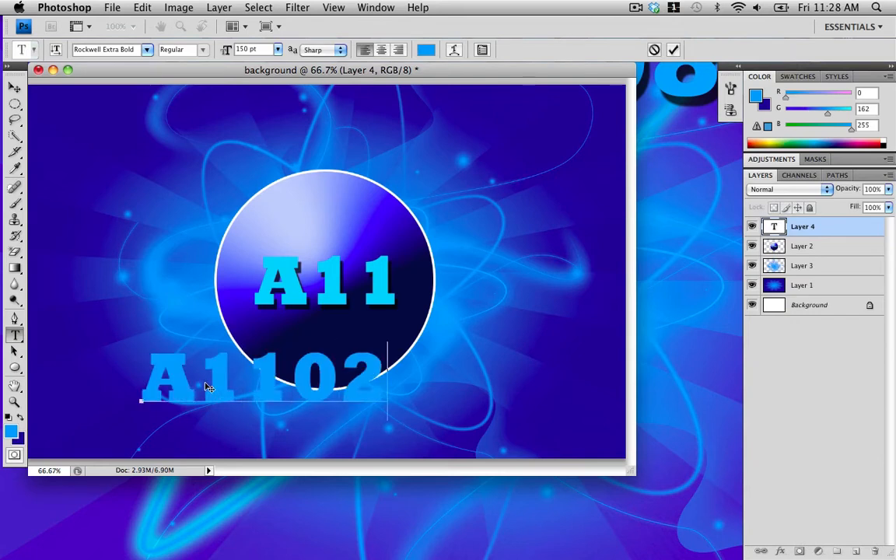
pyautogui.write('1085')
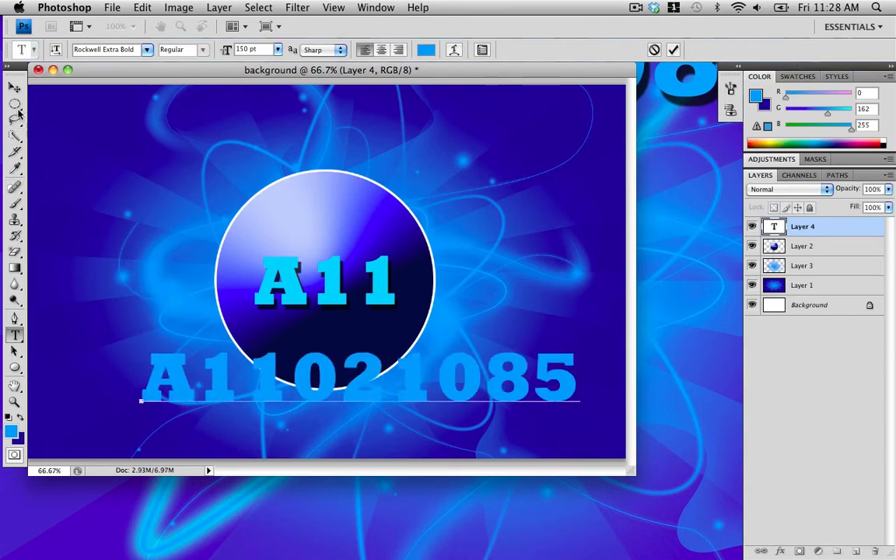
pyautogui.click(15, 87)
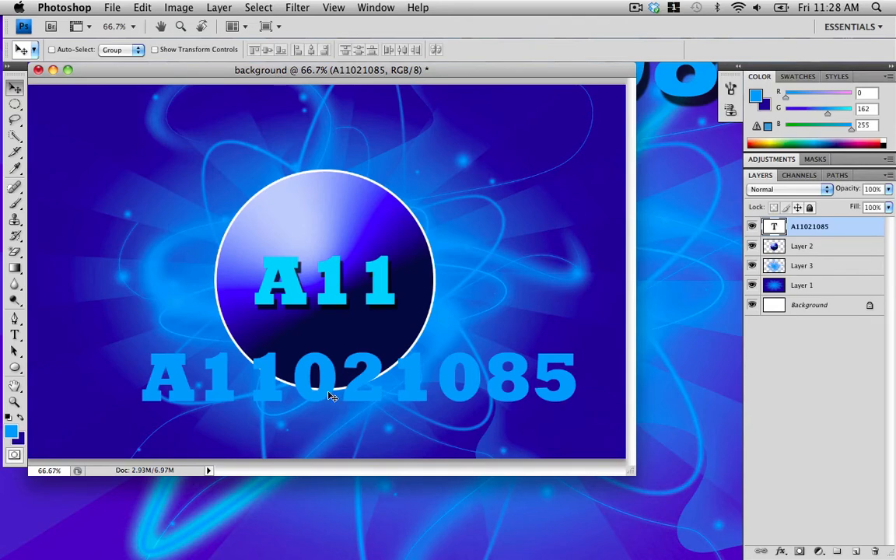
pyautogui.moveTo(331, 396); pyautogui.dragTo(306, 150)
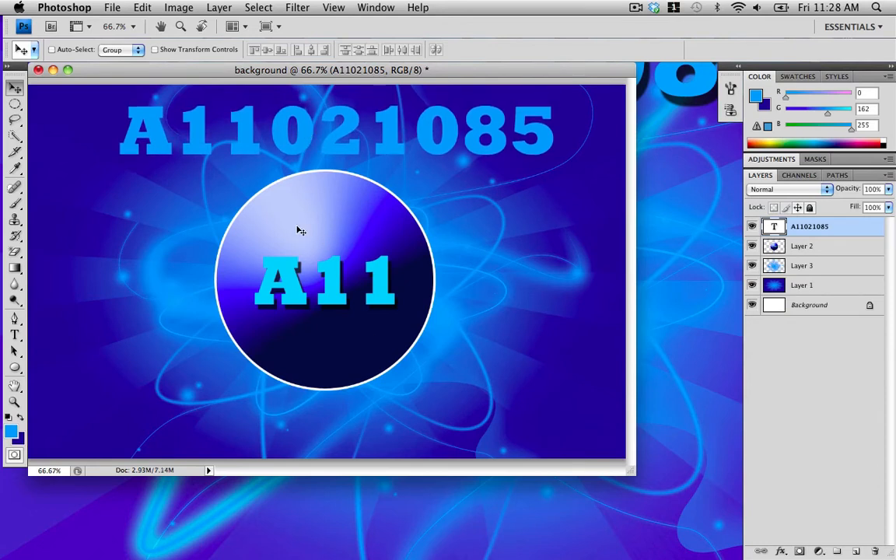
pyautogui.click(14, 334)
pyautogui.doubleClick(149, 126)
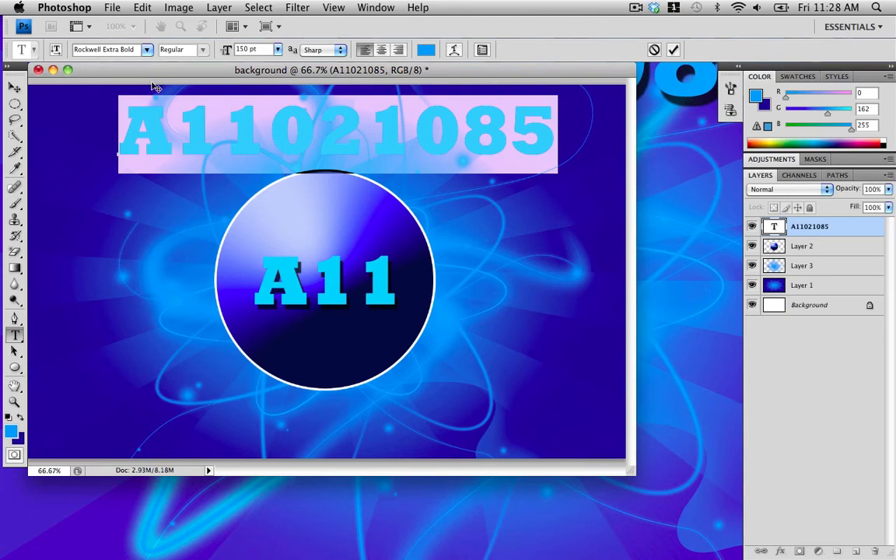
pyautogui.click(185, 115)
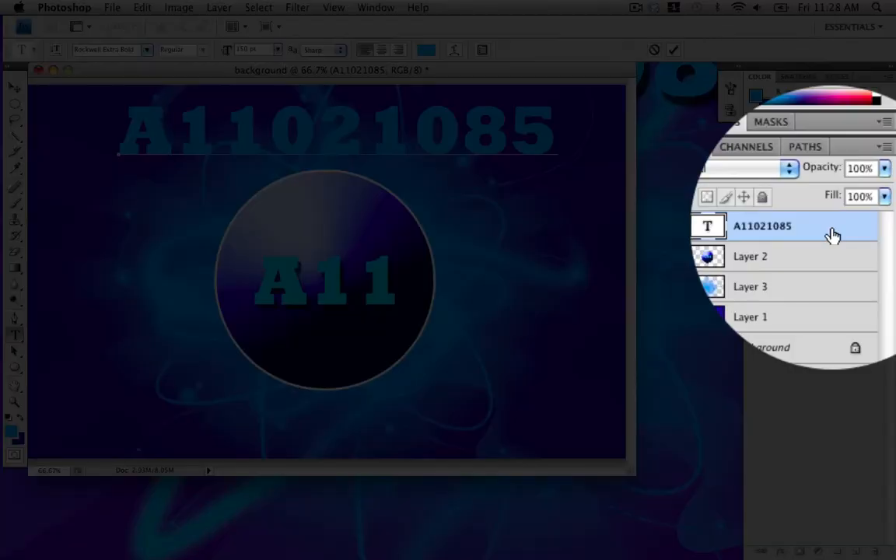
# - Add a black Multiply drop shadow to the A11021085 text layer with distance 17 px, spread 9% and size 0 px
pyautogui.rightClick(836, 226)
pyautogui.click(754, 184)
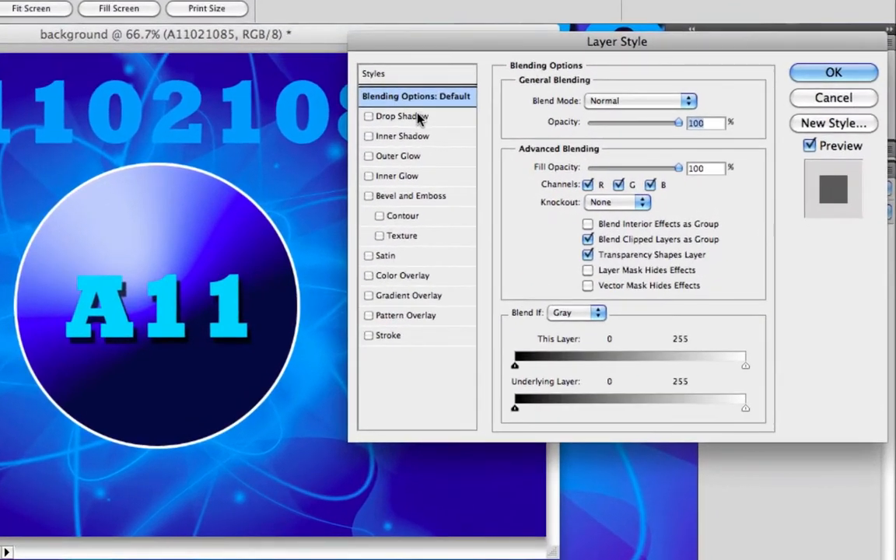
pyautogui.click(419, 116)
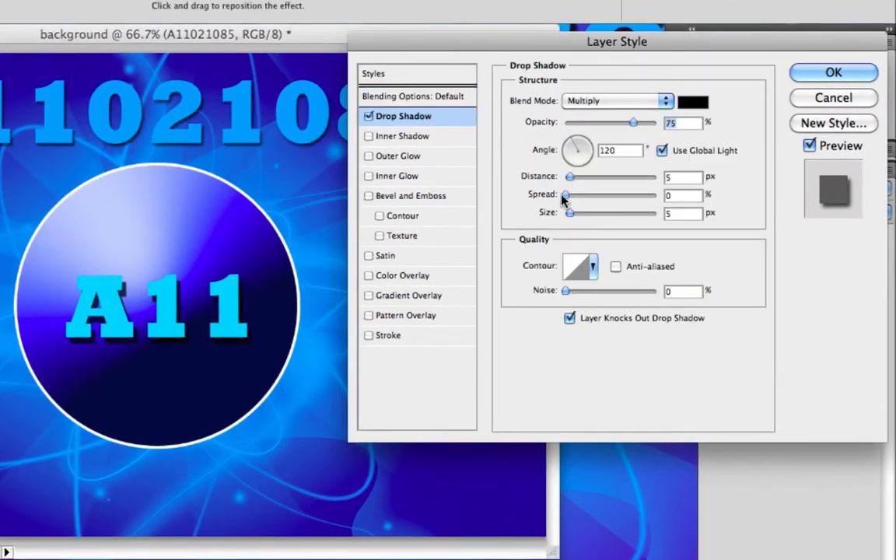
pyautogui.moveTo(571, 178)
pyautogui.mouseDown()
pyautogui.moveTo(580, 200)
pyautogui.moveTo(664, 195)
pyautogui.moveTo(568, 198)
pyautogui.moveTo(582, 212)
pyautogui.moveTo(567, 215)
pyautogui.moveTo(562, 209)
pyautogui.moveTo(582, 182)
pyautogui.mouseUp()
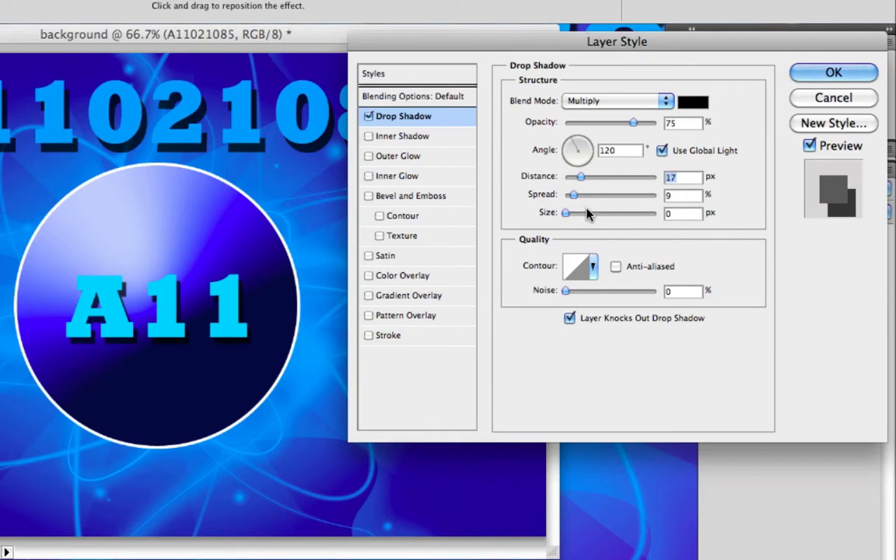
pyautogui.click(858, 74)
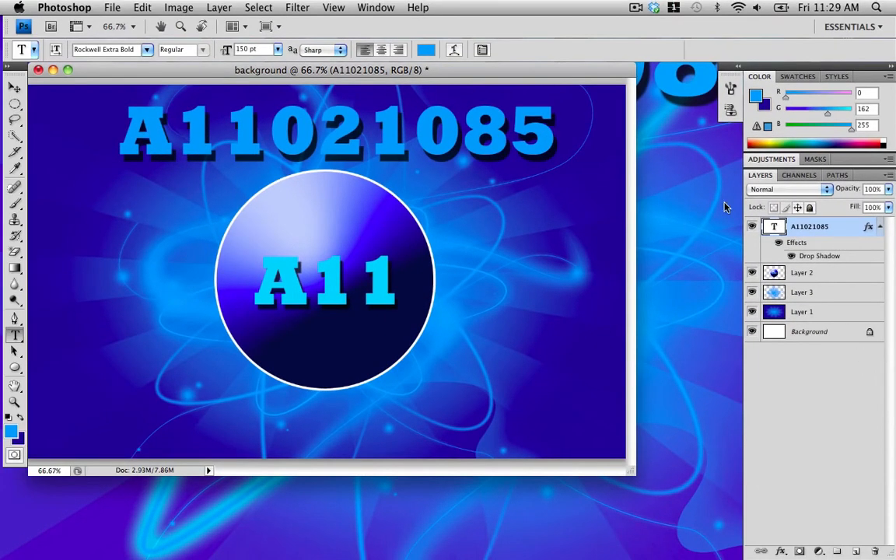
# - Minimise the document to look at the example wallpaper on the desktop, and restore the document window
pyautogui.click(53, 71)
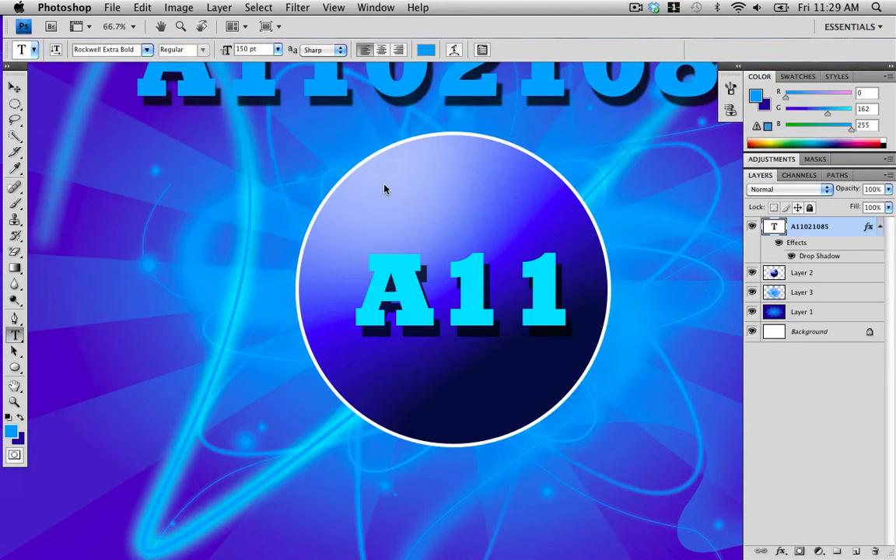
pyautogui.click(384, 185)
pyautogui.press('F3')
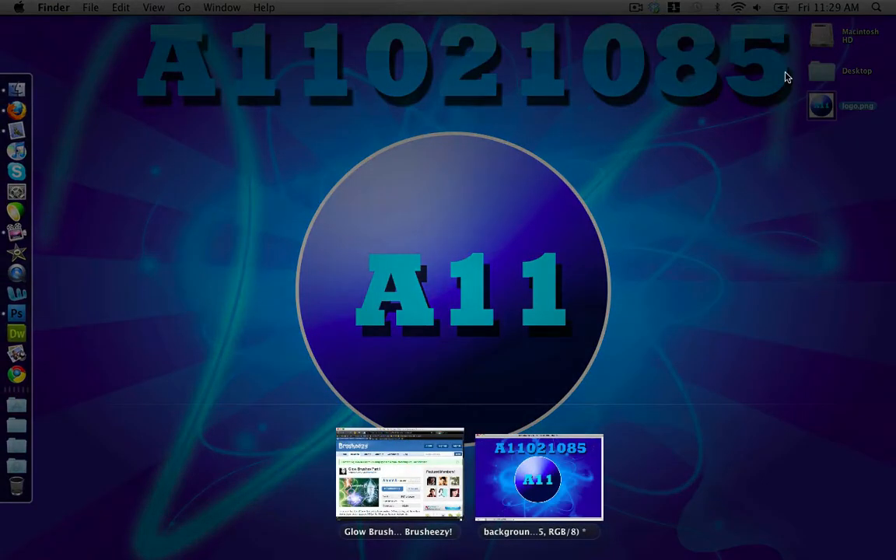
pyautogui.click(522, 489)
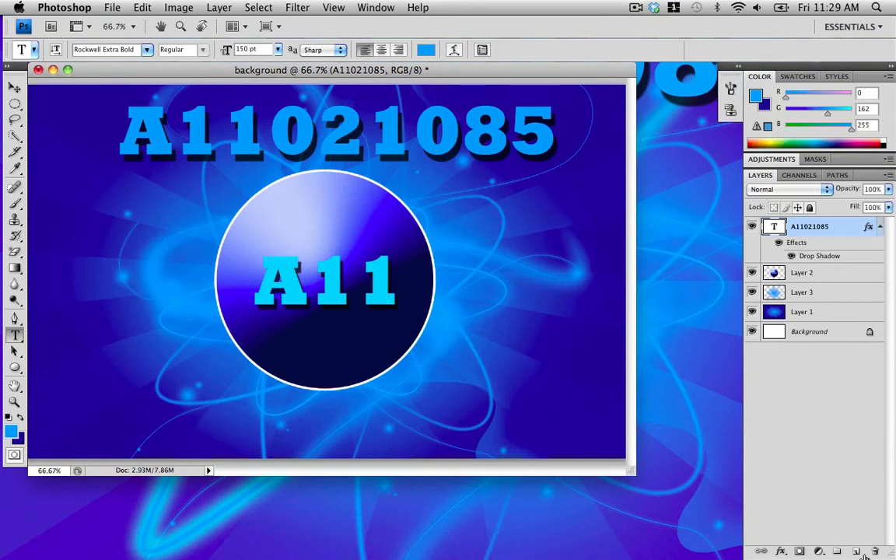
# - Add a new layer above the A11021085 text and make it a clipping mask on that text layer
pyautogui.click(856, 551)
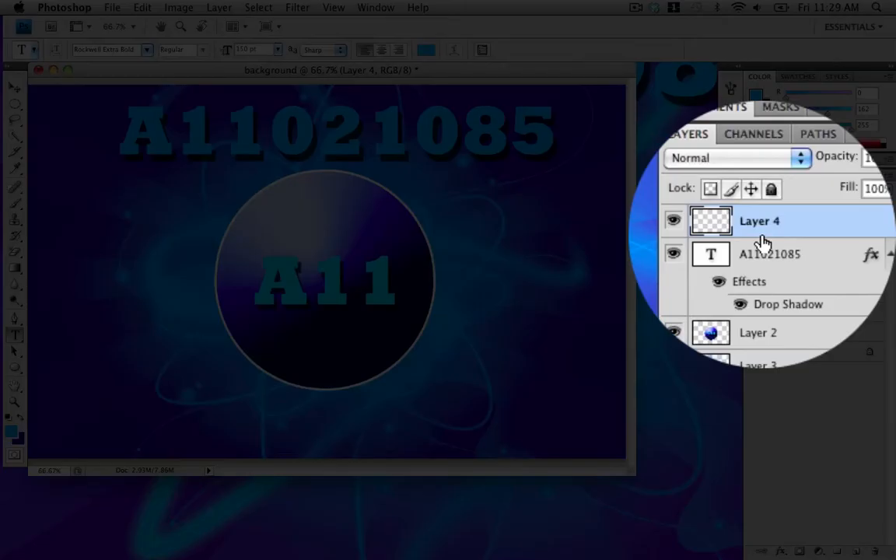
pyautogui.rightClick(803, 228)
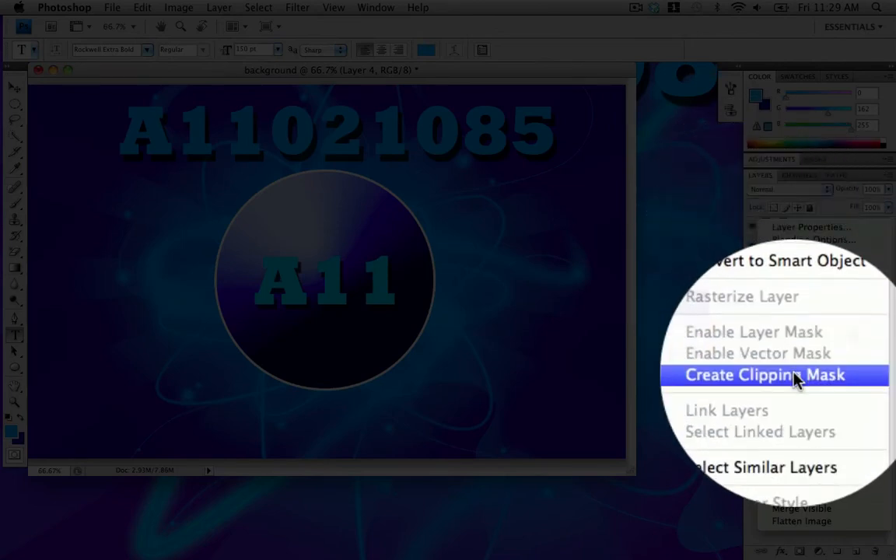
pyautogui.click(794, 378)
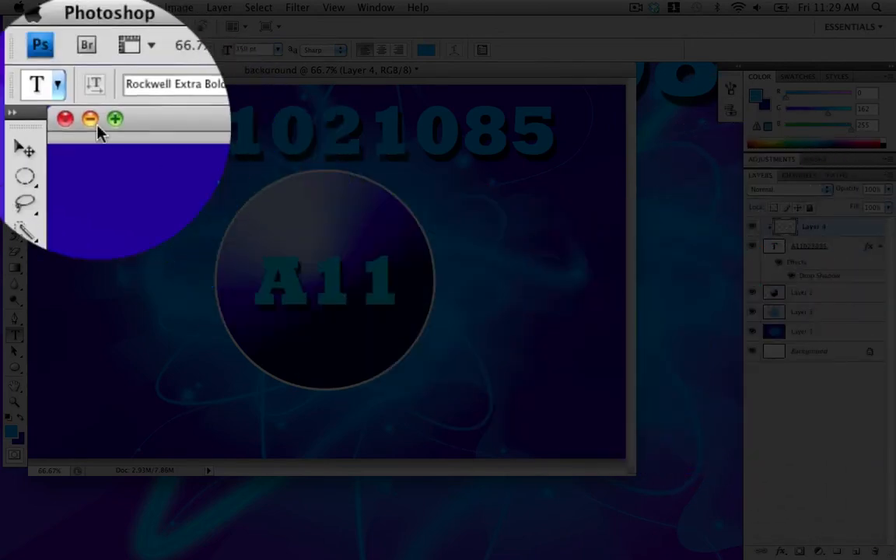
# - Select a wide, flat ellipse covering the upper part of the A11021085 lettering with the Elliptical Marquee tool
pyautogui.click(15, 104)
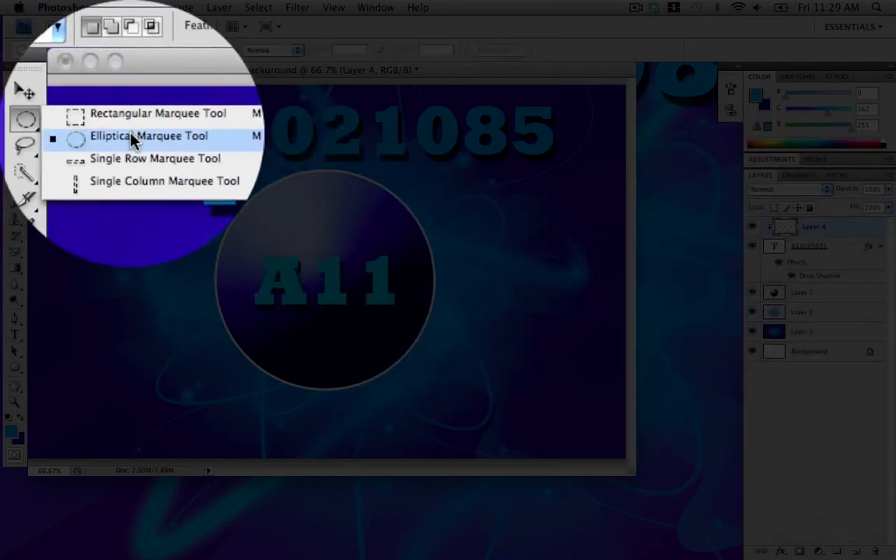
pyautogui.click(132, 138)
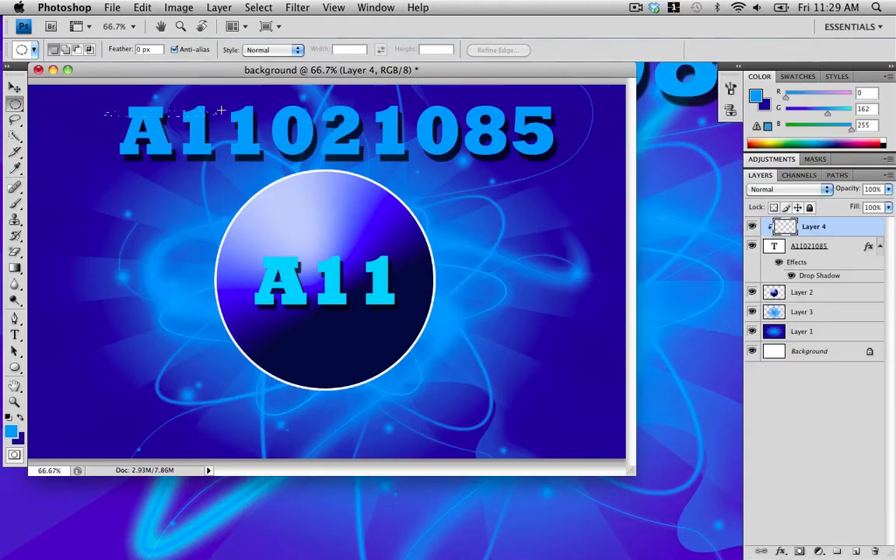
pyautogui.moveTo(220, 111); pyautogui.dragTo(275, 94)
pyautogui.moveTo(507, 87); pyautogui.dragTo(526, 89)
pyautogui.moveTo(588, 79); pyautogui.dragTo(105, 126)
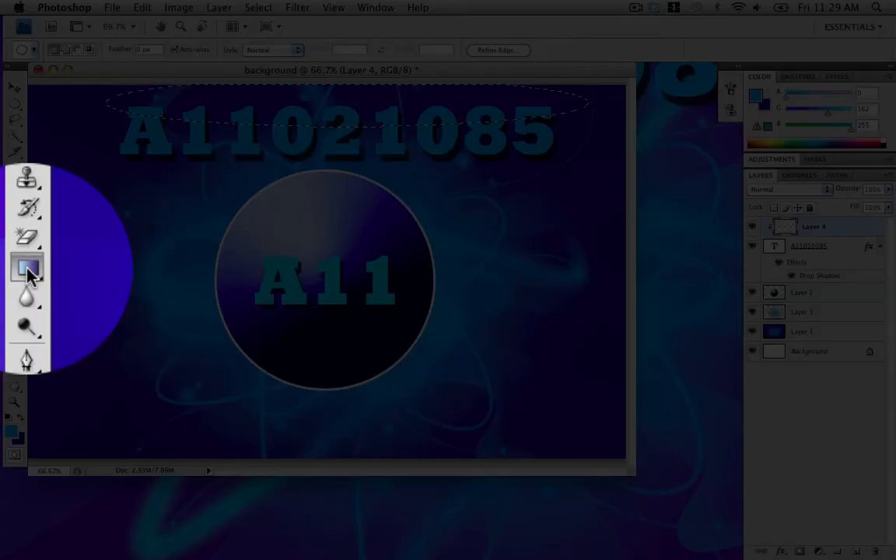
# - Set the foreground colour to white (ffffff) and fill the elliptical selection with the Paint Bucket on the clipped layer
pyautogui.click(15, 267)
pyautogui.click(106, 281)
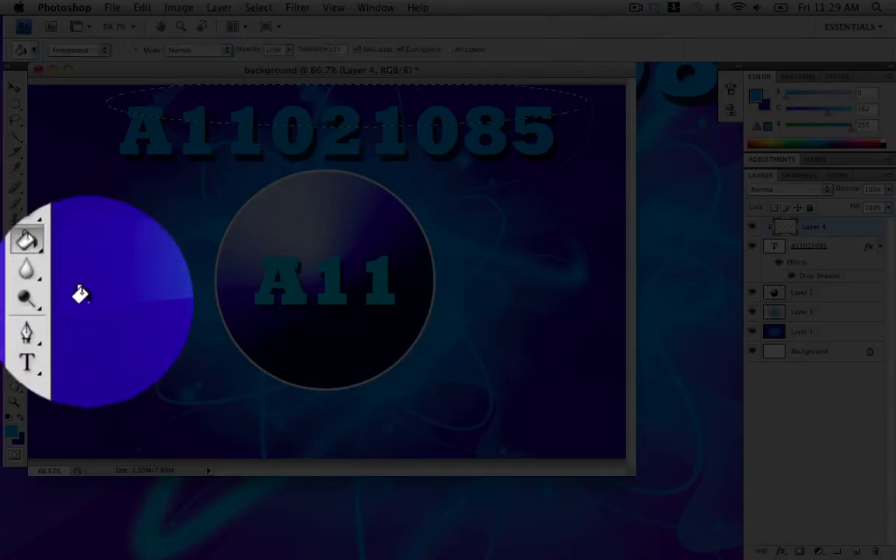
pyautogui.click(11, 430)
pyautogui.click(428, 171)
pyautogui.moveTo(429, 171); pyautogui.dragTo(380, 126)
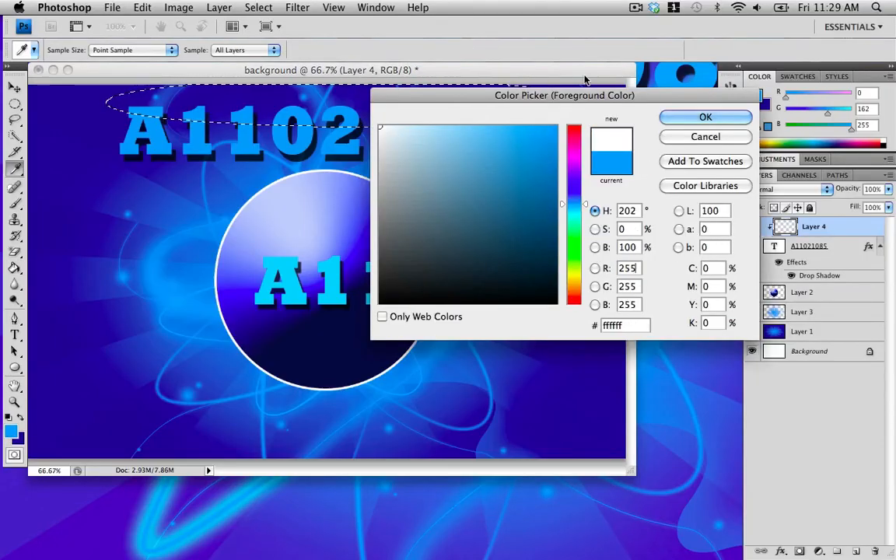
pyautogui.click(706, 117)
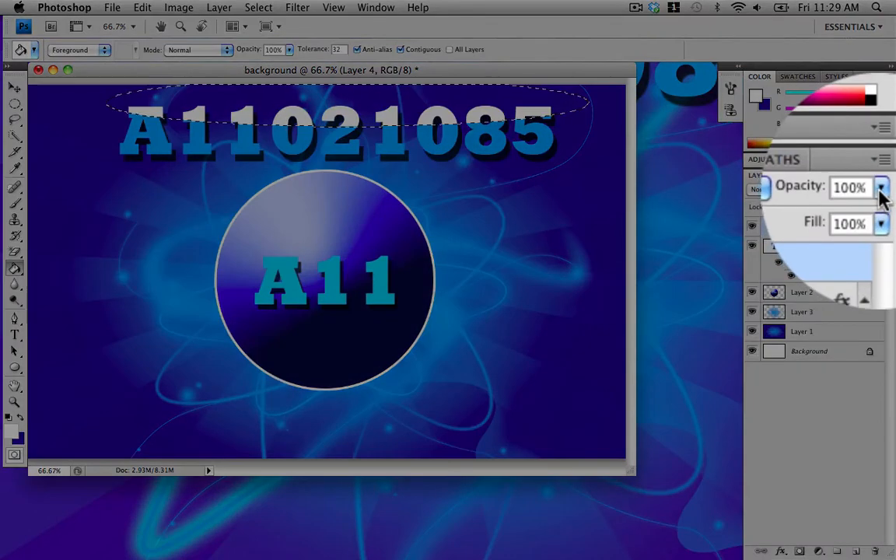
# - Reduce the clipped highlight layer's opacity to 40% and deselect the ellipse
pyautogui.click(888, 188)
pyautogui.moveTo(826, 214)
pyautogui.mouseDown()
pyautogui.moveTo(792, 209)
pyautogui.moveTo(840, 205)
pyautogui.mouseUp()
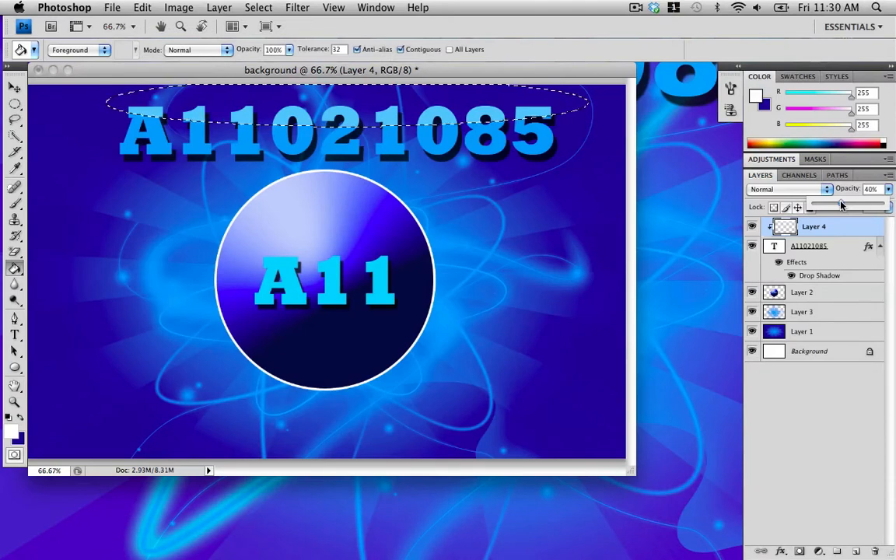
pyautogui.press('super+d')
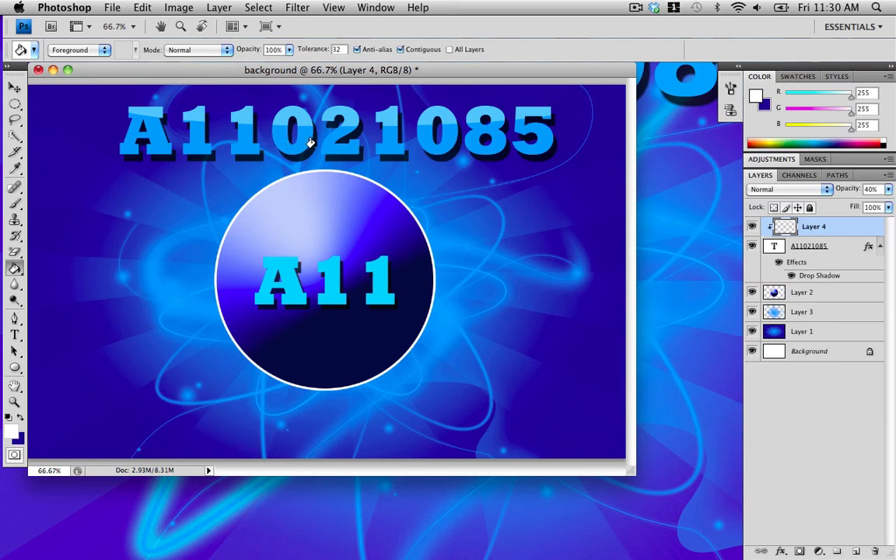
# - Save a copy of the wallpaper to the Desktop in JPEG format as background.jpg, with the sRGB colour profile embedded
pyautogui.click(113, 7)
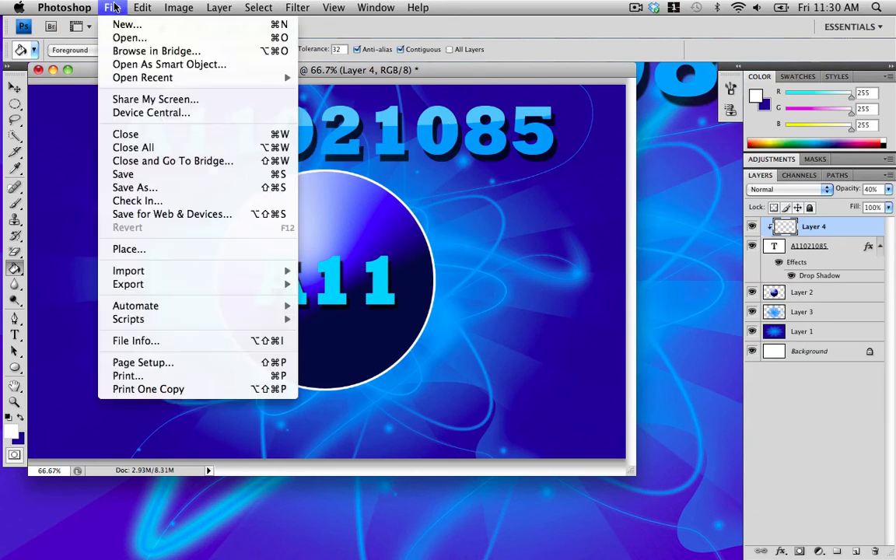
pyautogui.click(144, 191)
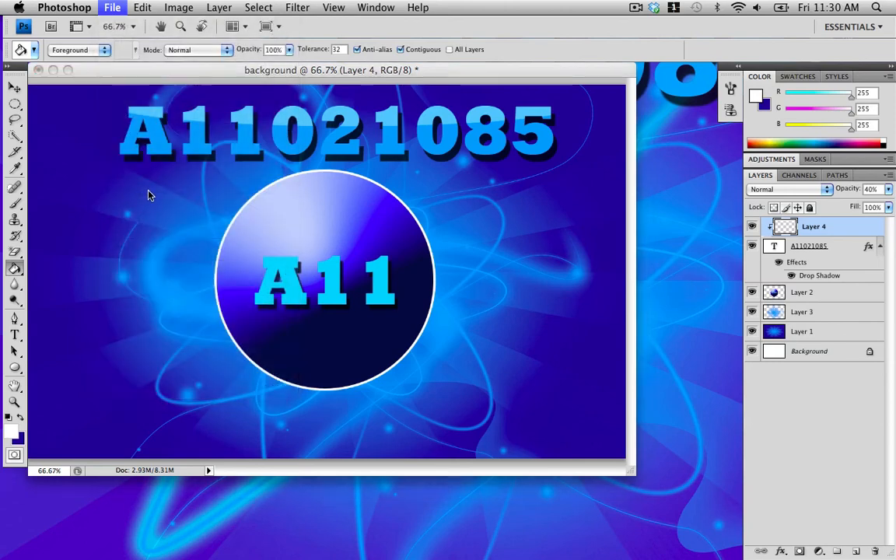
pyautogui.click(372, 186)
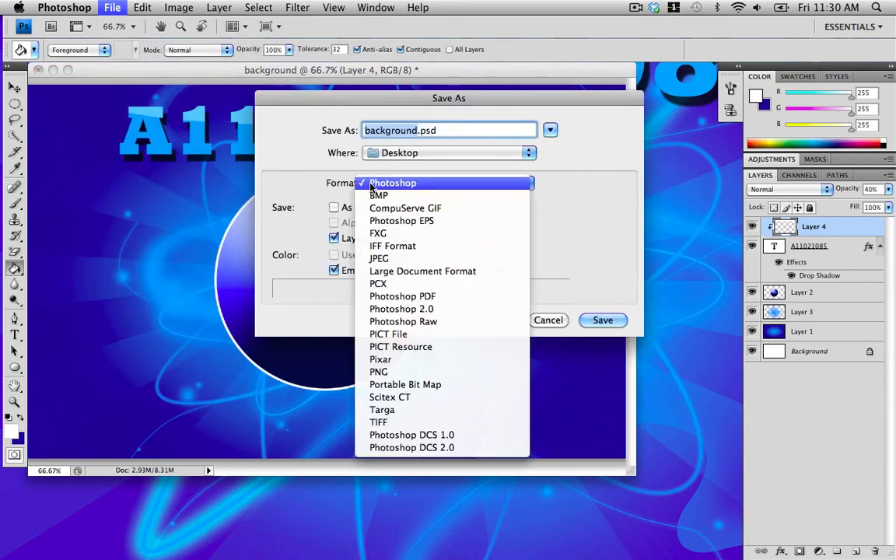
pyautogui.click(385, 258)
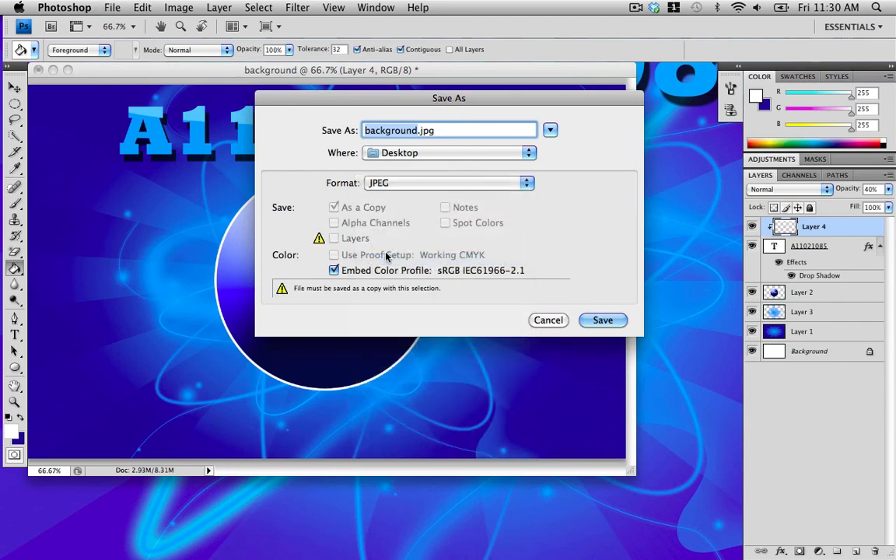
pyautogui.click(604, 320)
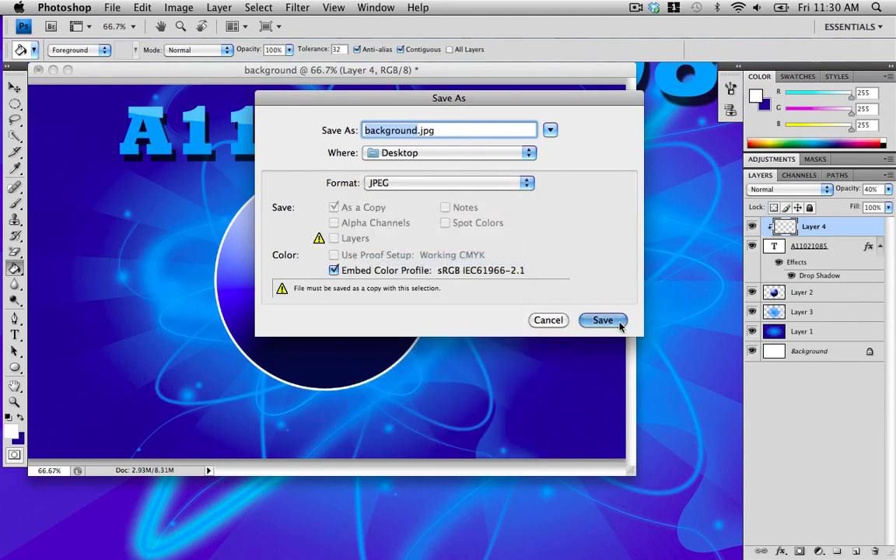
pyautogui.click(548, 161)
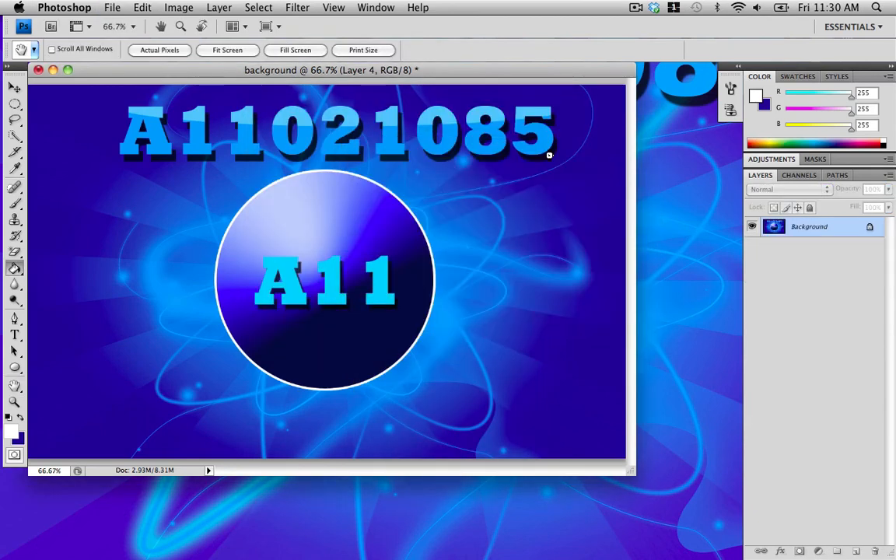
# - Close the wallpaper document without saving a layered version and return to the desktop
pyautogui.click(37, 70)
pyautogui.click(372, 181)
pyautogui.click(858, 200)
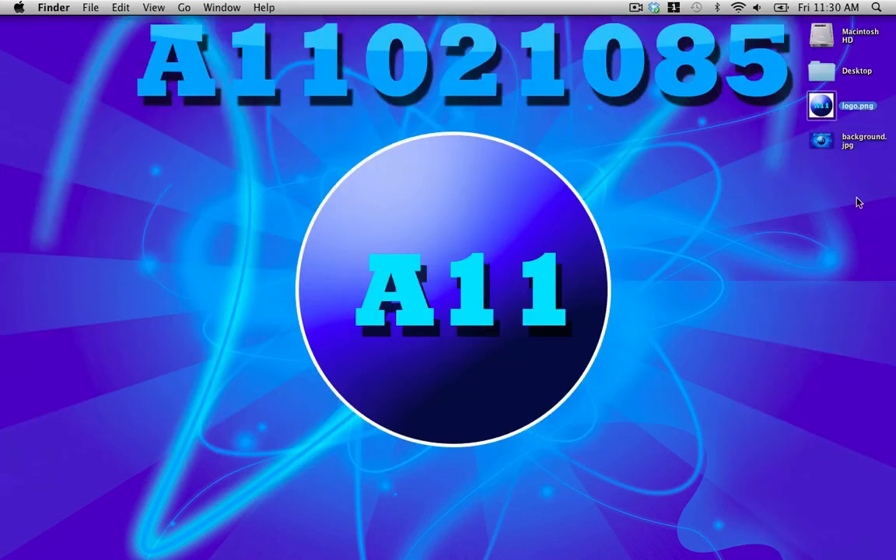
# - Open background.jpg from the desktop in Preview to check the exported wallpaper, and switch back to Finder
pyautogui.click(818, 139)
pyautogui.doubleClick(818, 138)
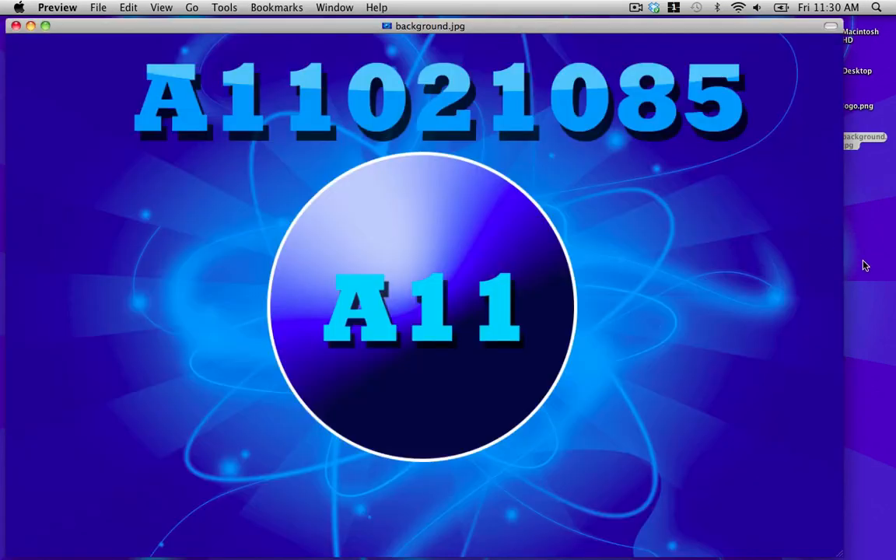
pyautogui.click(864, 266)
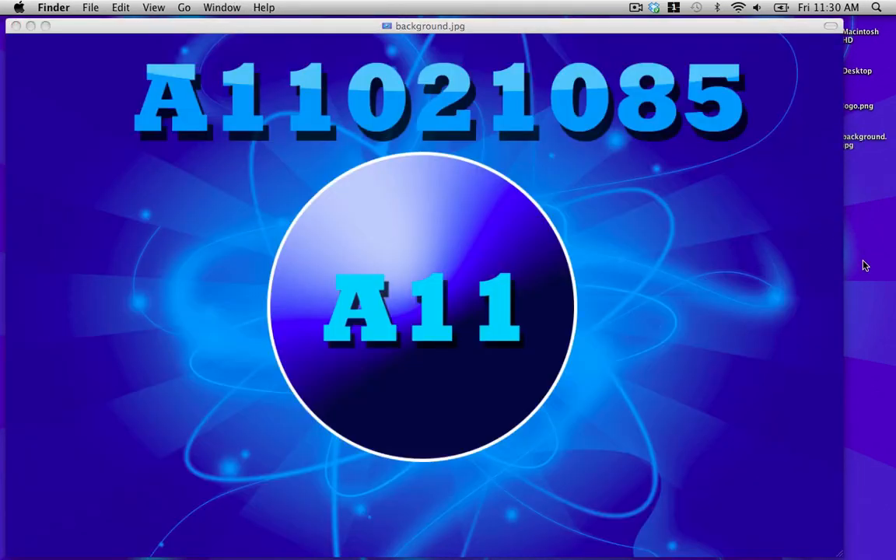